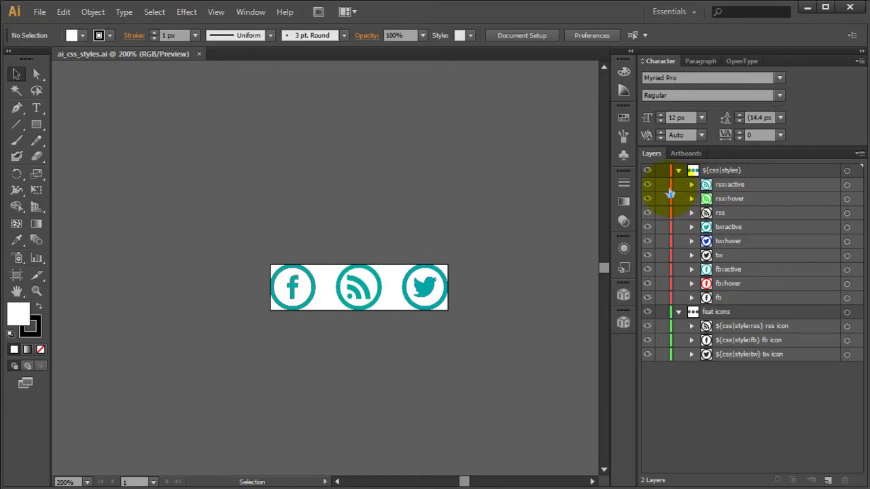
Hide the rss, tw and fb :active and :hover state layers
{"action": "left_click", "coordinate": [647, 185]}
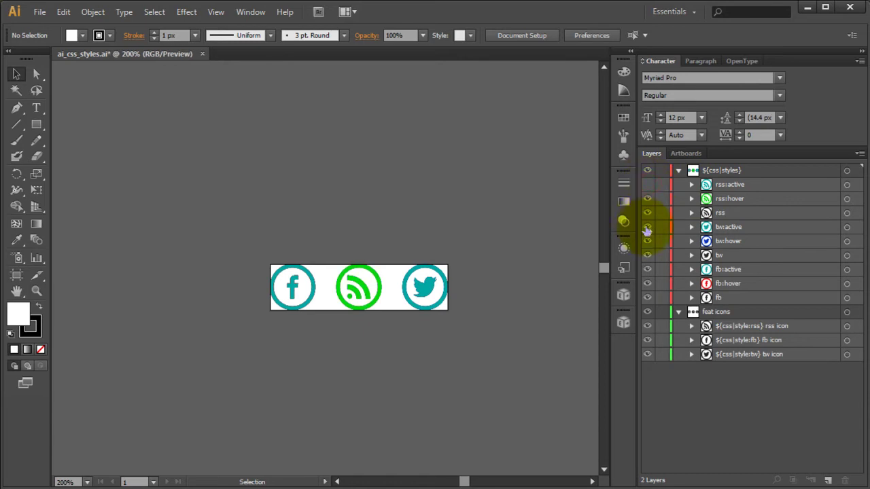
{"action": "left_click", "coordinate": [647, 227]}
{"action": "left_click", "coordinate": [647, 271]}
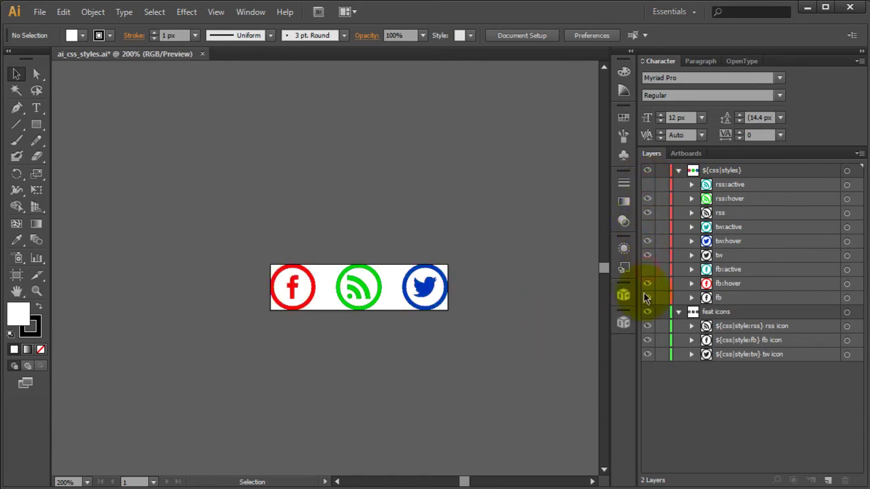
{"action": "left_click", "coordinate": [647, 198]}
{"action": "left_click", "coordinate": [647, 241]}
{"action": "left_click", "coordinate": [647, 283]}
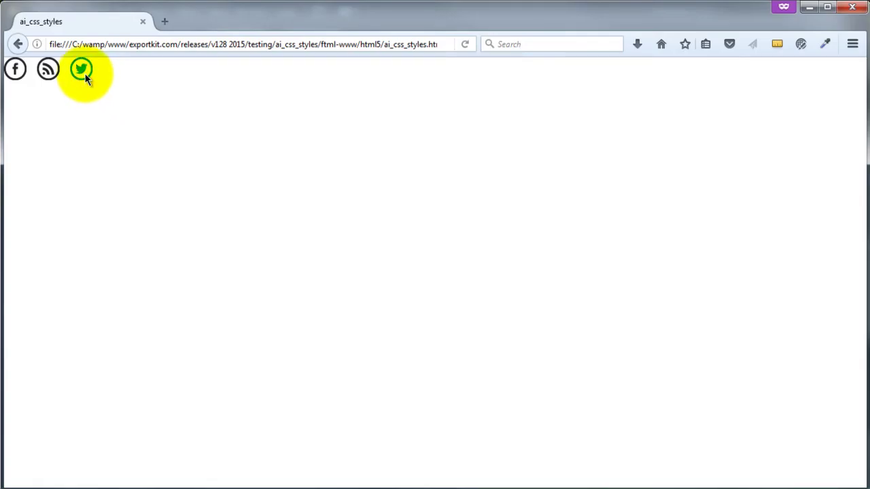
Press the Twitter icon on the exported page to check its active styling
{"action": "left_click", "coordinate": [83, 73]}
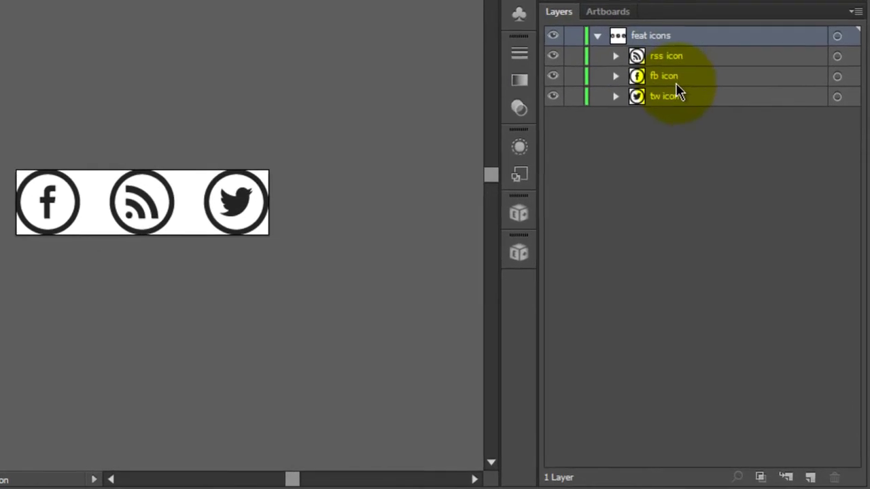
Create a new top-level layer above 'feat icons' and name it ${css|styles}
{"action": "left_click_drag", "start_coordinate": [693, 75], "coordinate": [684, 57]}
{"action": "left_click", "coordinate": [685, 57]}
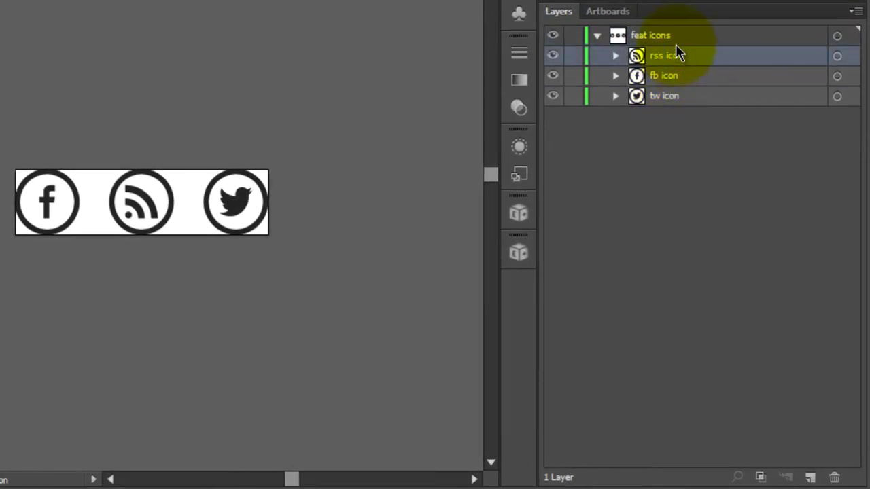
{"action": "left_click", "coordinate": [670, 36]}
{"action": "left_click", "coordinate": [810, 477]}
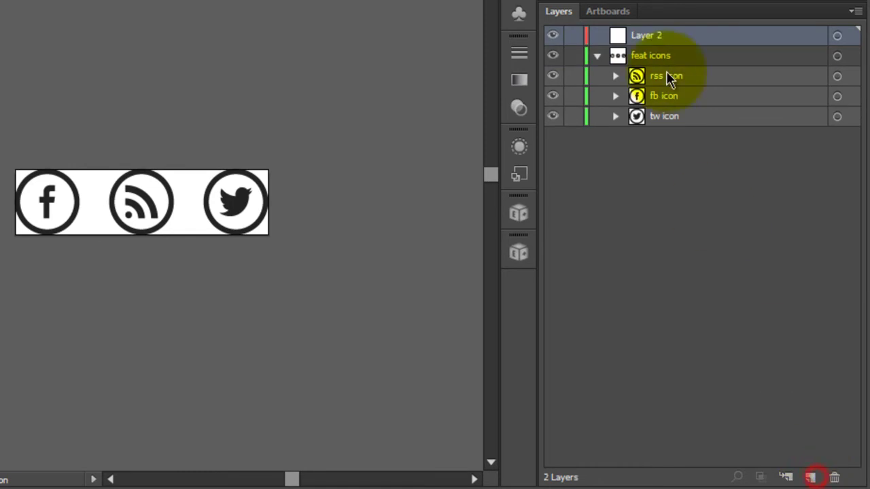
{"action": "double_click", "coordinate": [656, 36]}
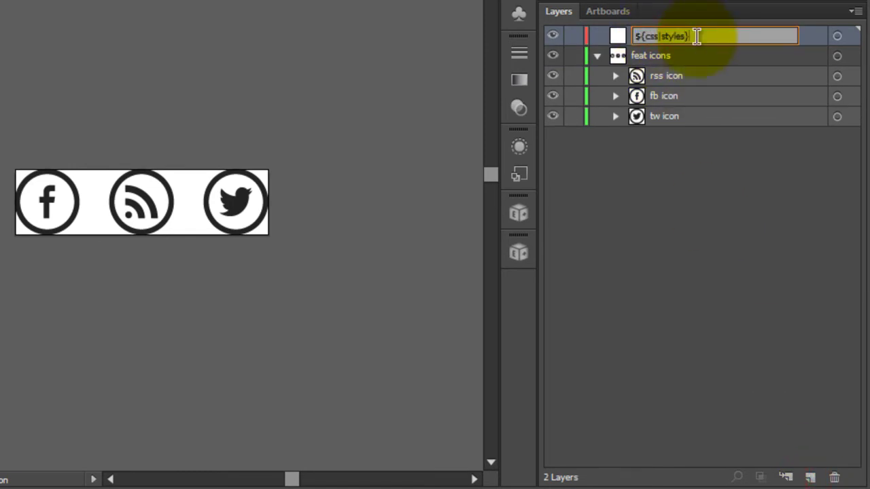
{"action": "type", "text": "${css|styles}"}
{"action": "key", "text": "Return"}
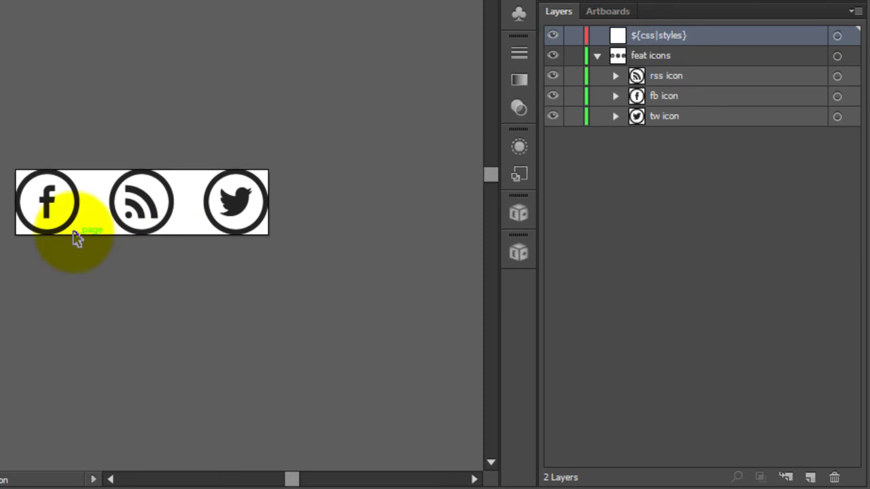
Copy the fb icon layer into ${css|styles} and expand it to show the copy
{"action": "left_click", "coordinate": [67, 207]}
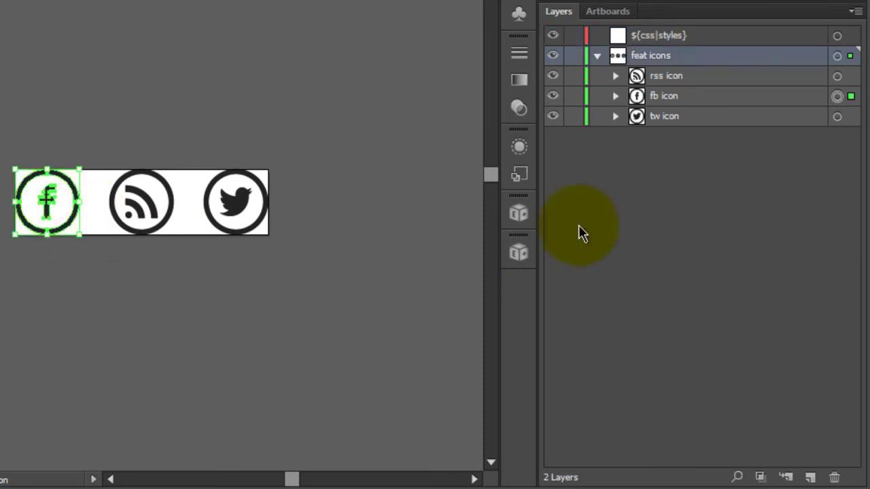
{"action": "left_click", "coordinate": [667, 94]}
{"action": "left_click_drag", "start_coordinate": [673, 97], "coordinate": [684, 35]}
{"action": "left_click", "coordinate": [597, 35]}
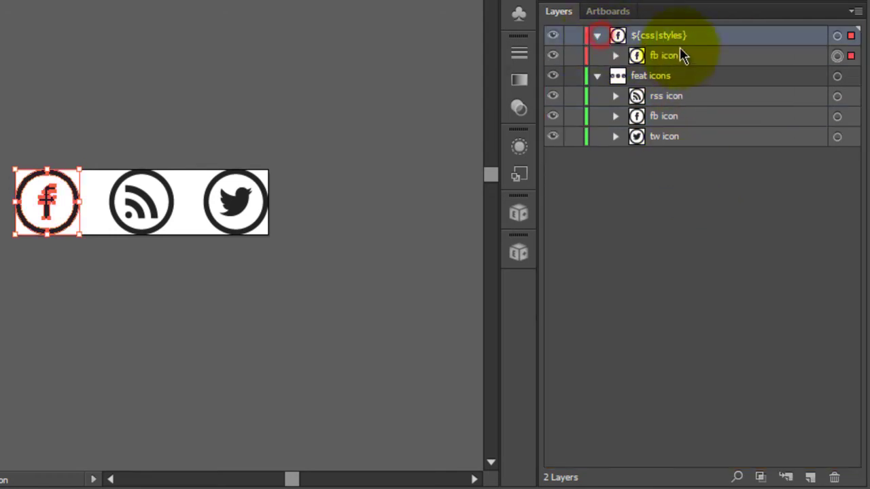
Rename the copied fb icon layer to 'fb'
{"action": "left_click", "coordinate": [676, 57]}
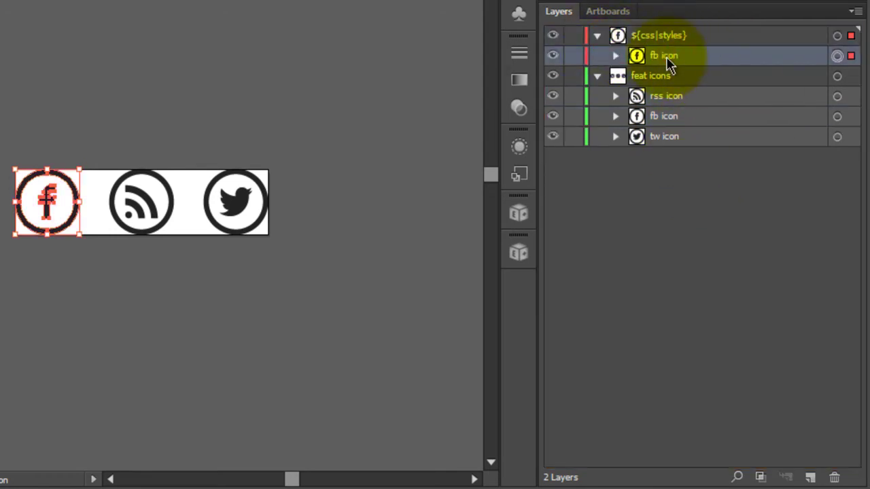
{"action": "double_click", "coordinate": [658, 57]}
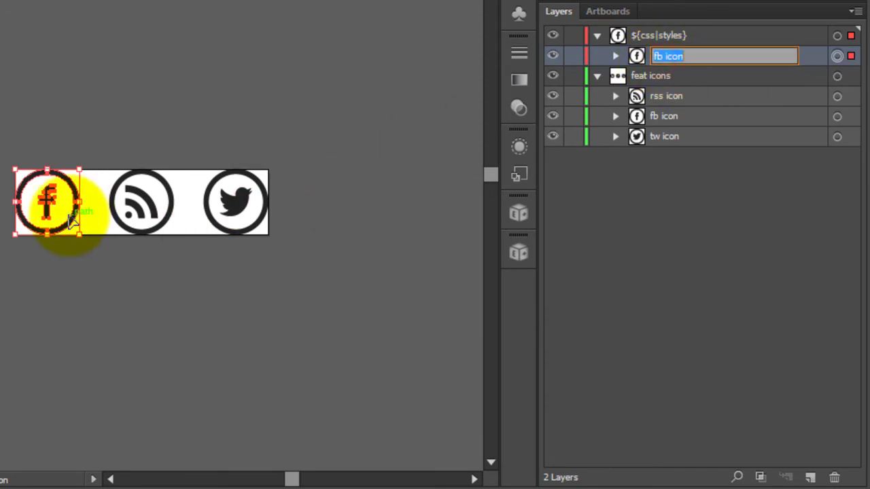
{"action": "left_click", "coordinate": [676, 58]}
{"action": "double_click", "coordinate": [665, 57]}
{"action": "type", "text": "fb"}
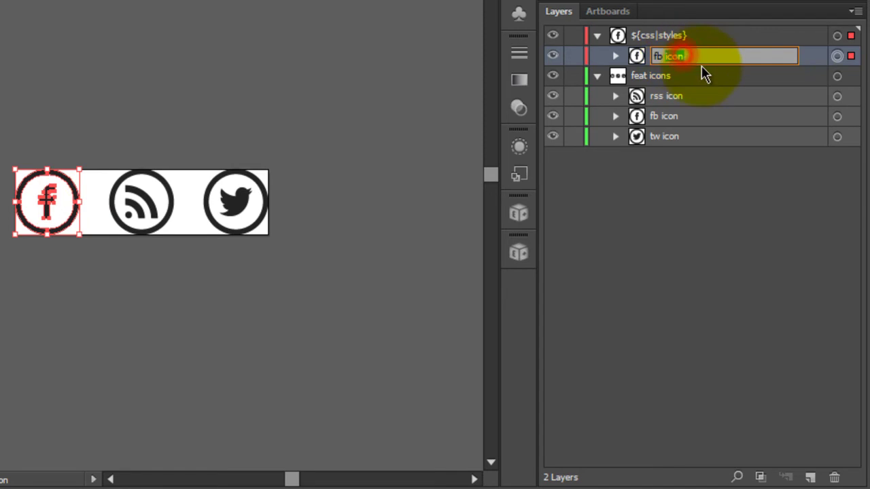
{"action": "left_click", "coordinate": [676, 83]}
{"action": "left_click", "coordinate": [615, 55]}
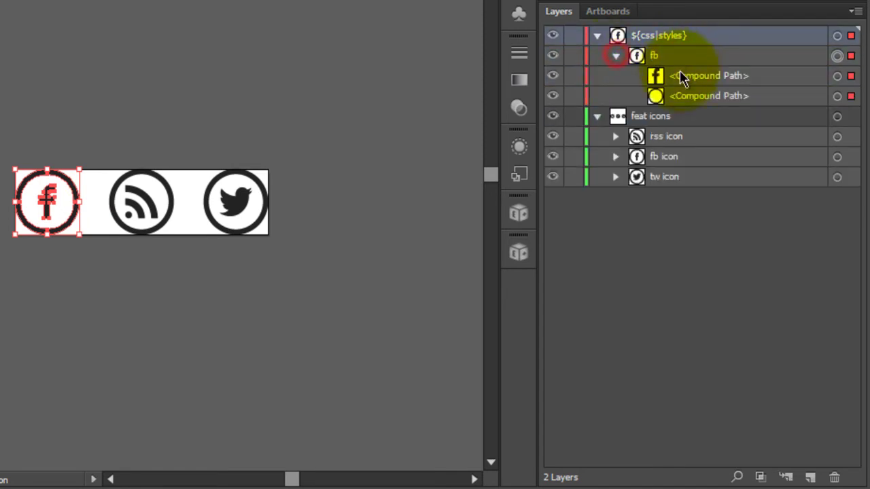
{"action": "left_click", "coordinate": [615, 55]}
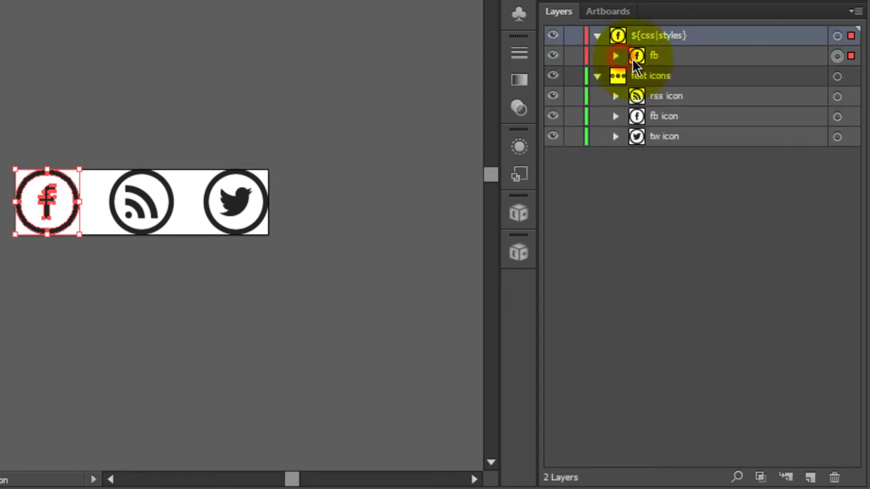
{"action": "left_click", "coordinate": [681, 59]}
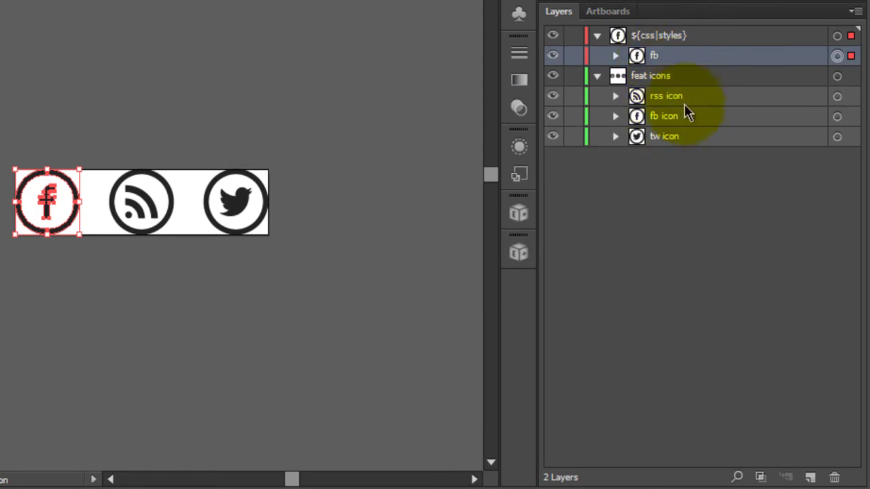
Rename the fb layer to 'fb:hover'
{"action": "double_click", "coordinate": [656, 56]}
{"action": "type", "text": ":hover"}
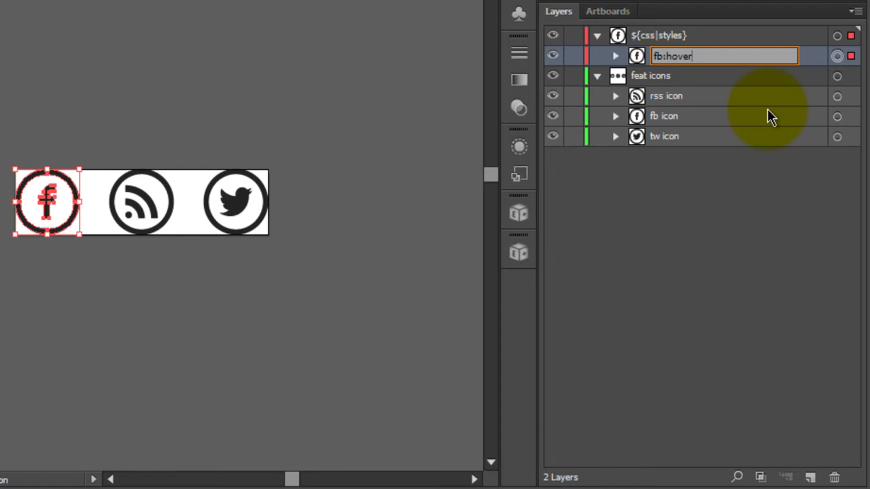
{"action": "key", "text": "Return"}
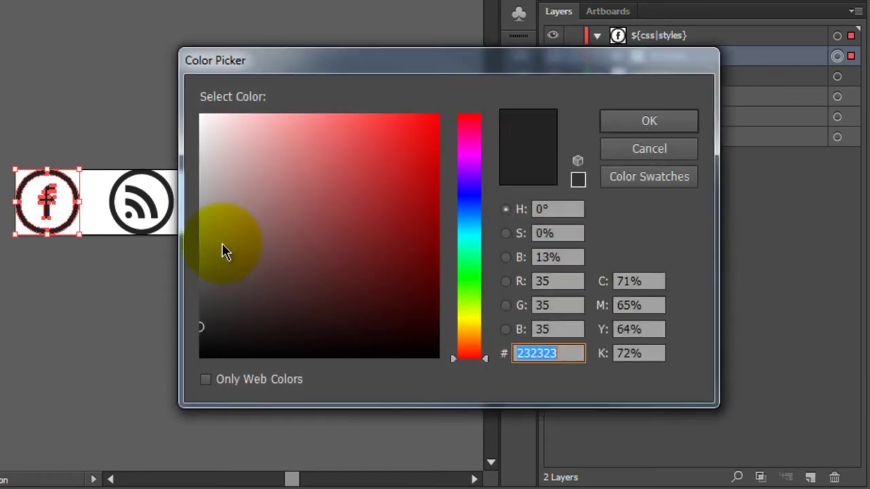
Set the fb:hover icon colour to pure red ff0000
{"action": "left_click_drag", "start_coordinate": [317, 242], "coordinate": [572, 126]}
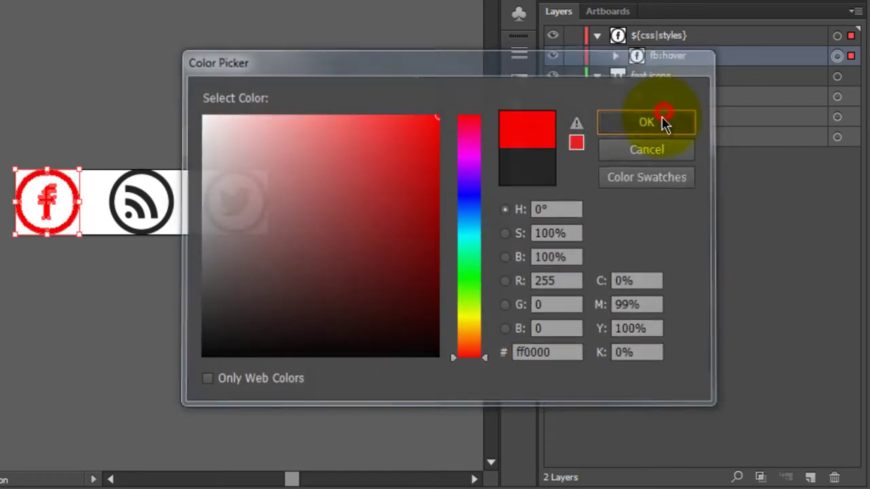
{"action": "left_click", "coordinate": [664, 122]}
{"action": "left_click", "coordinate": [771, 317]}
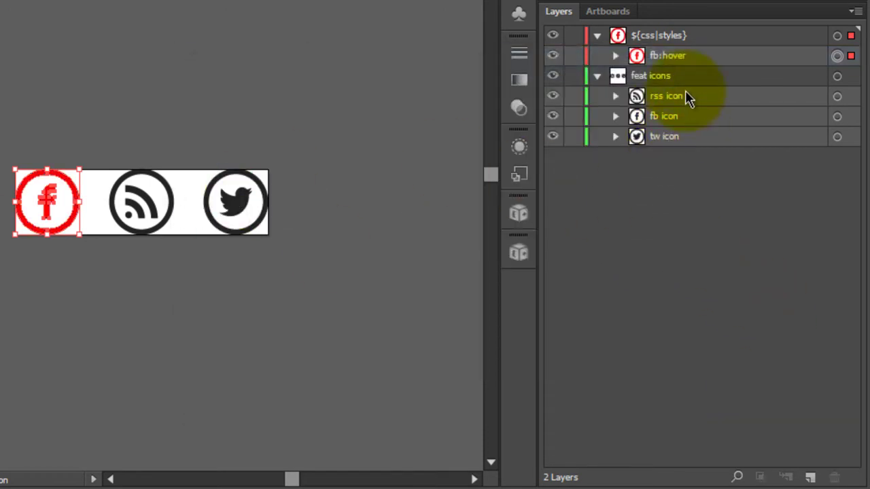
Rename the original fb icon layer to '${css|style:fb} fb icon' and deselect the artwork
{"action": "left_click", "coordinate": [669, 124]}
{"action": "double_click", "coordinate": [666, 116]}
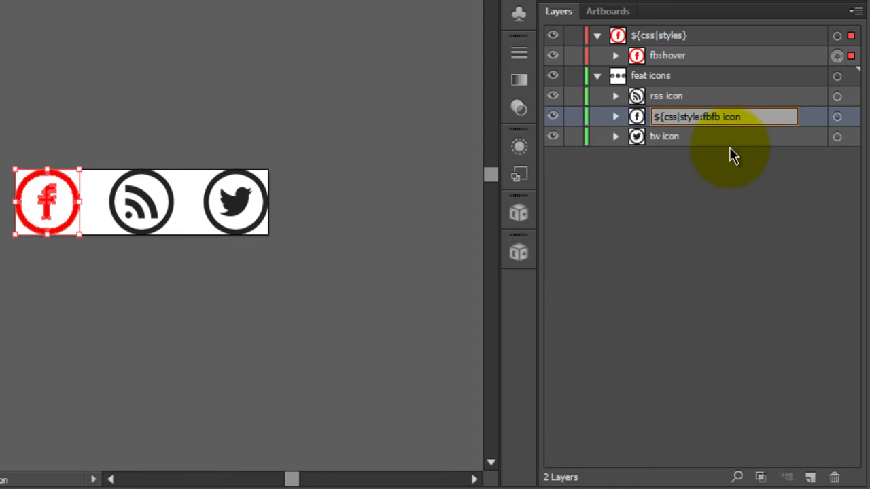
{"action": "key", "text": "Return"}
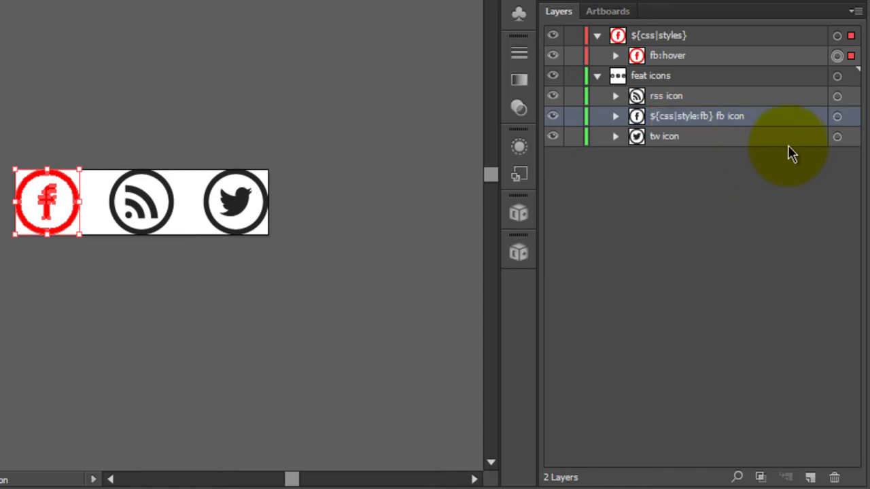
{"action": "left_click", "coordinate": [663, 61]}
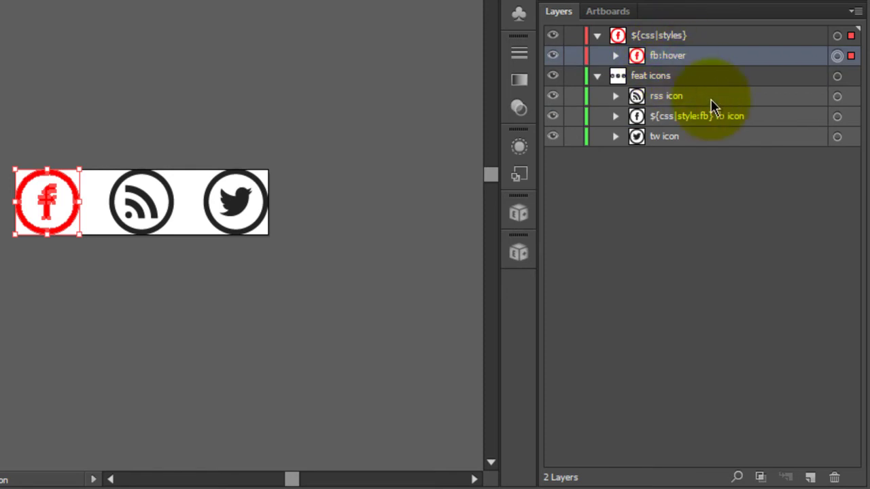
{"action": "left_click", "coordinate": [292, 244]}
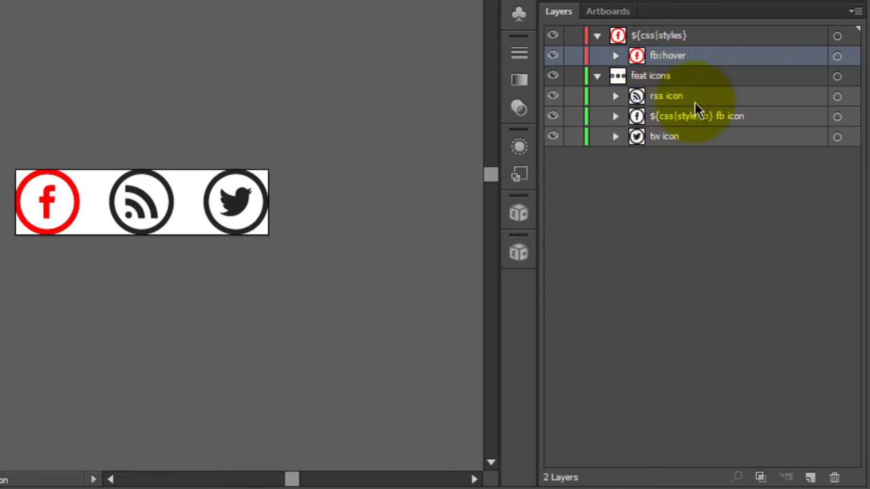
Copy the styled fb icon layer into ${css|styles} and rename the copy 'fb'
{"action": "left_click_drag", "start_coordinate": [697, 114], "coordinate": [616, 61]}
{"action": "double_click", "coordinate": [683, 56]}
{"action": "key", "text": "ctrl+a"}
{"action": "type", "text": "fb"}
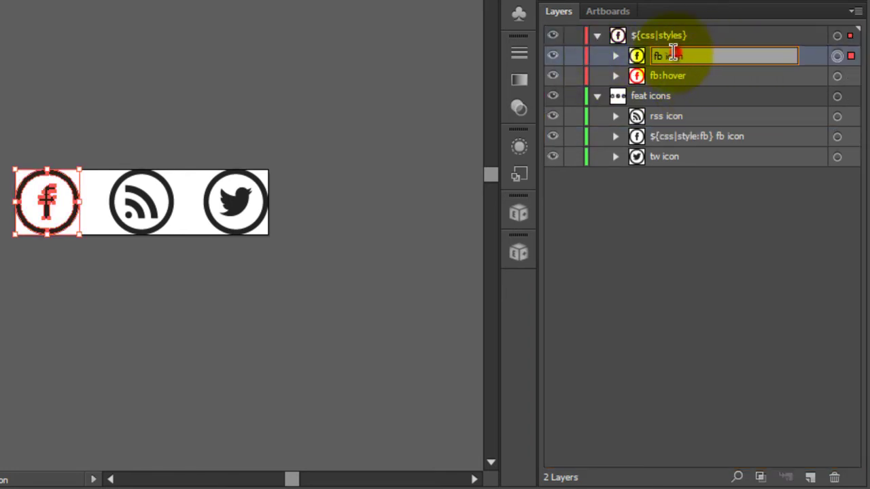
{"action": "key", "text": "Return"}
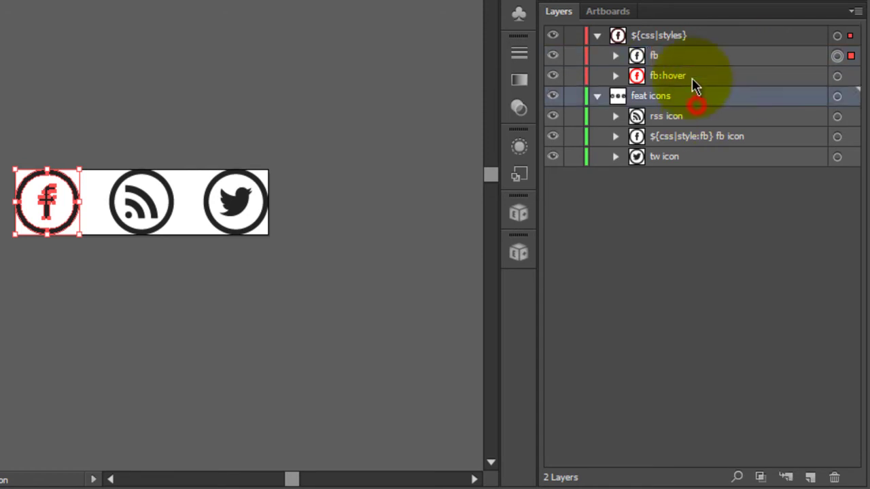
{"action": "left_click", "coordinate": [677, 56]}
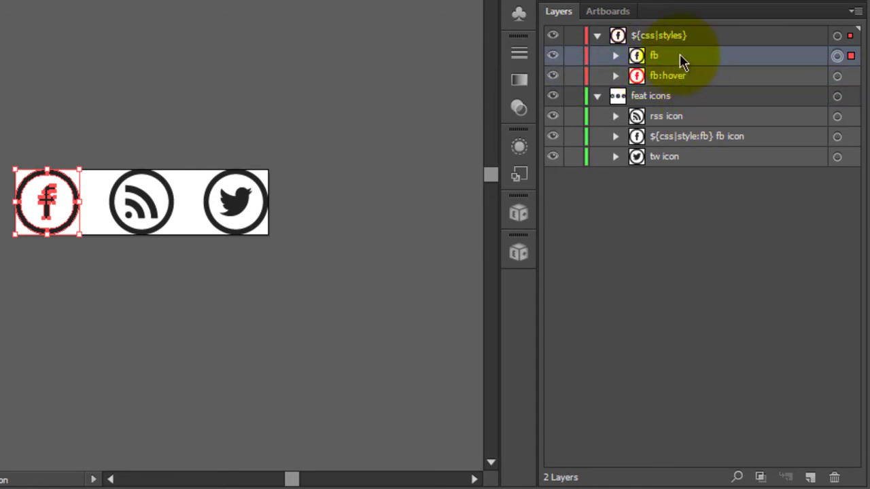
{"action": "left_click", "coordinate": [393, 304]}
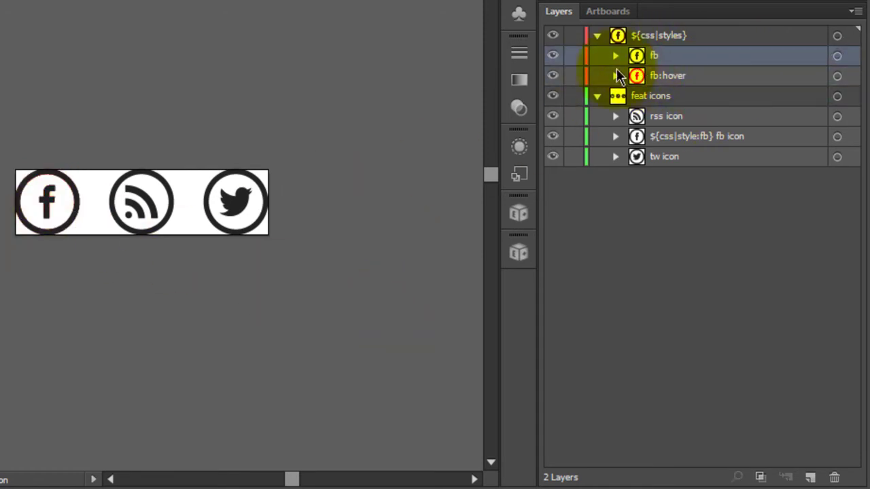
Preview the red icon by stacking fb:hover above fb, then move it back below
{"action": "left_click", "coordinate": [556, 56]}
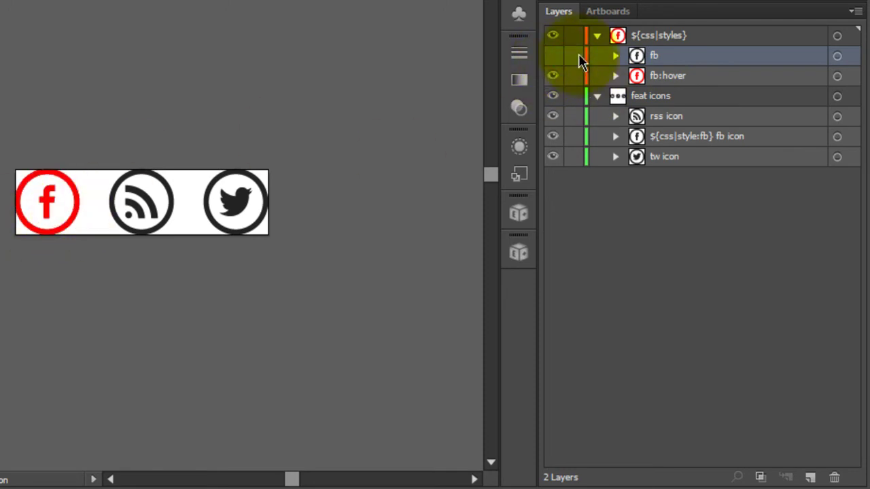
{"action": "left_click", "coordinate": [552, 56]}
{"action": "left_click_drag", "start_coordinate": [685, 76], "coordinate": [670, 45]}
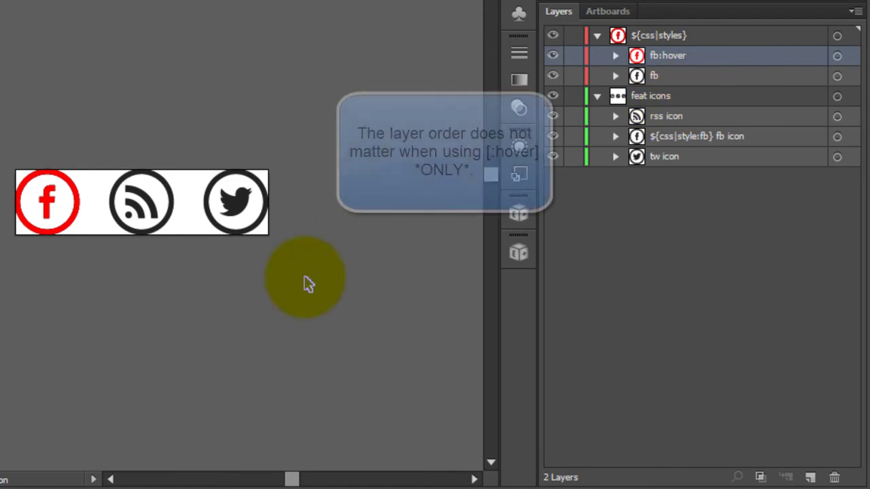
{"action": "left_click_drag", "start_coordinate": [674, 53], "coordinate": [682, 81]}
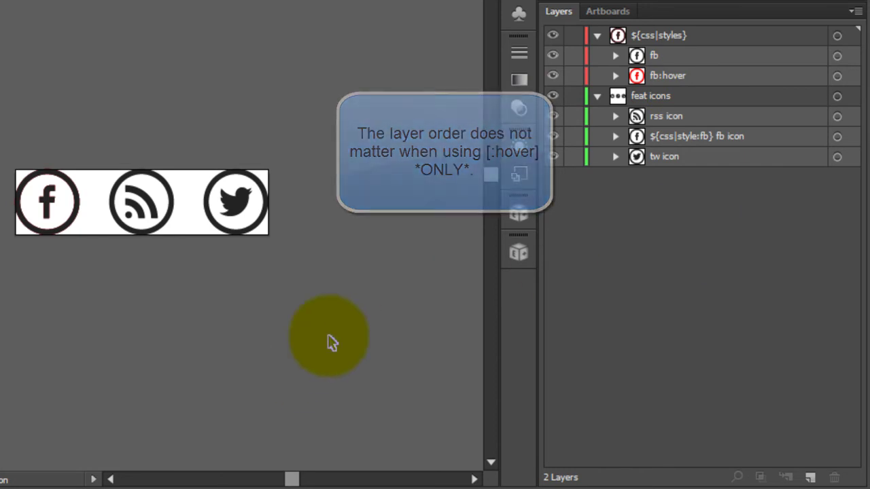
Toggle fb and fb:hover visibility to compare black and red icons, then save
{"action": "left_click", "coordinate": [668, 58]}
{"action": "left_click", "coordinate": [682, 81]}
{"action": "left_click", "coordinate": [670, 139]}
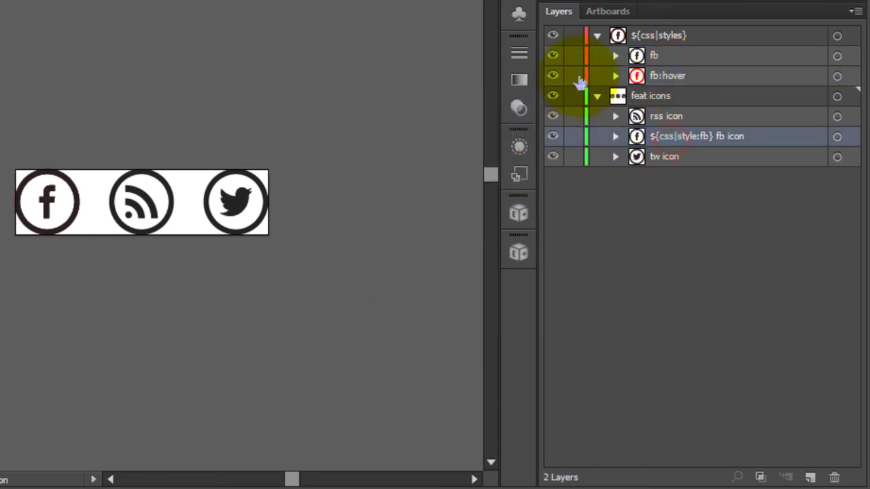
{"action": "left_click", "coordinate": [553, 55]}
{"action": "left_click", "coordinate": [552, 76]}
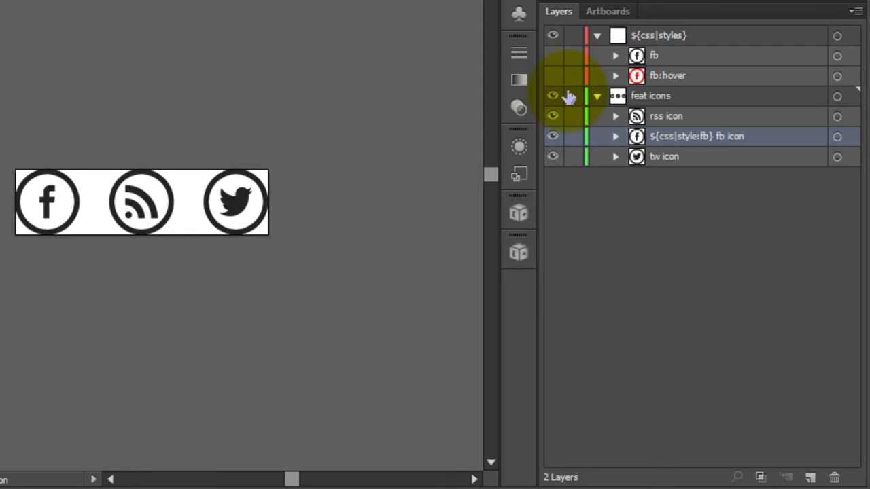
{"action": "left_click", "coordinate": [553, 75]}
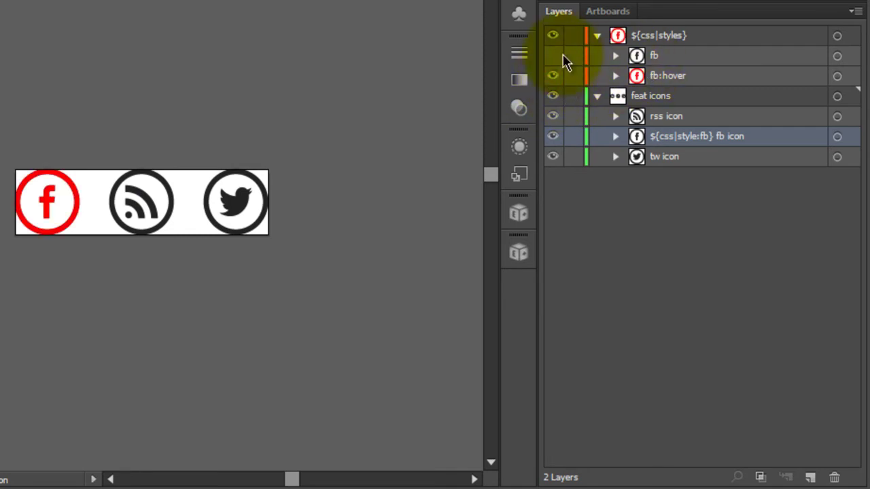
{"action": "left_click", "coordinate": [553, 55]}
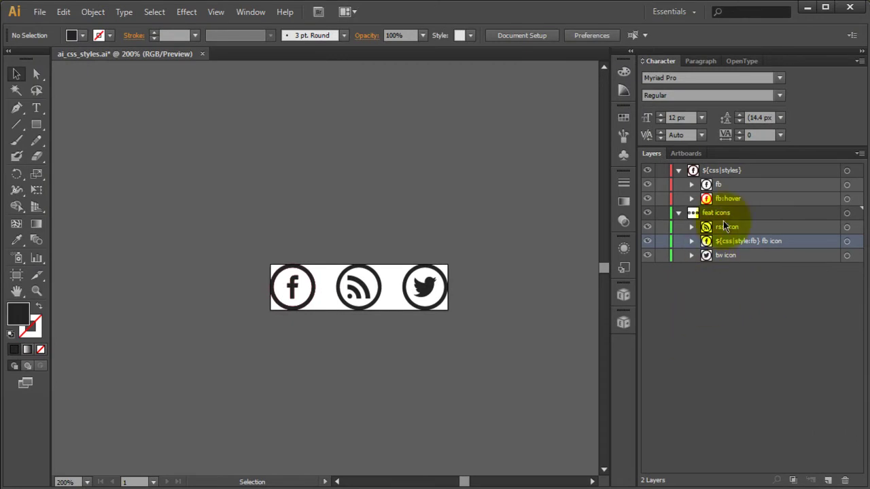
{"action": "left_click", "coordinate": [748, 198]}
{"action": "key", "text": "ctrl+s"}
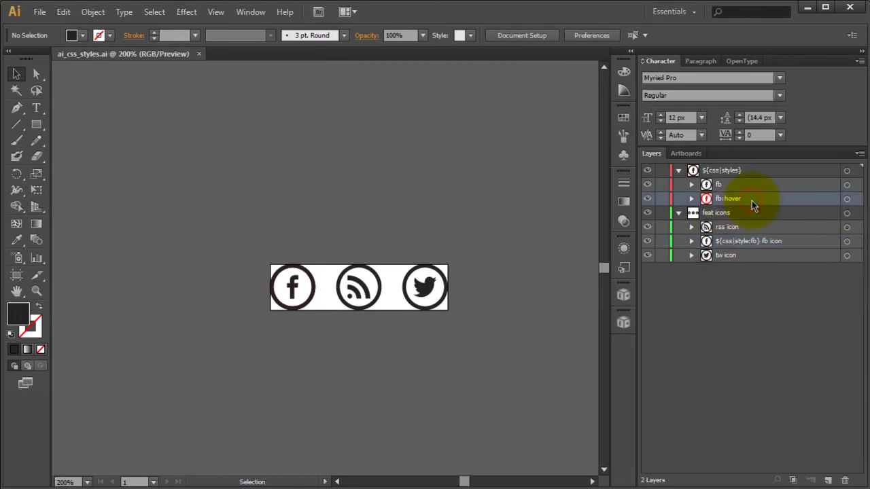
Export to HTML5 with CSS through Export Kit and dismiss the completion alert
{"action": "left_click", "coordinate": [623, 322]}
{"action": "left_click", "coordinate": [446, 151]}
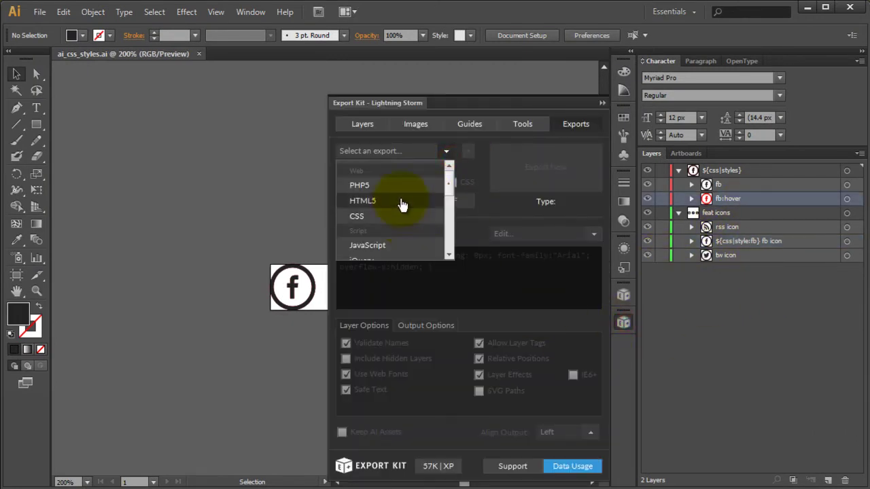
{"action": "left_click", "coordinate": [398, 201]}
{"action": "left_click", "coordinate": [453, 183]}
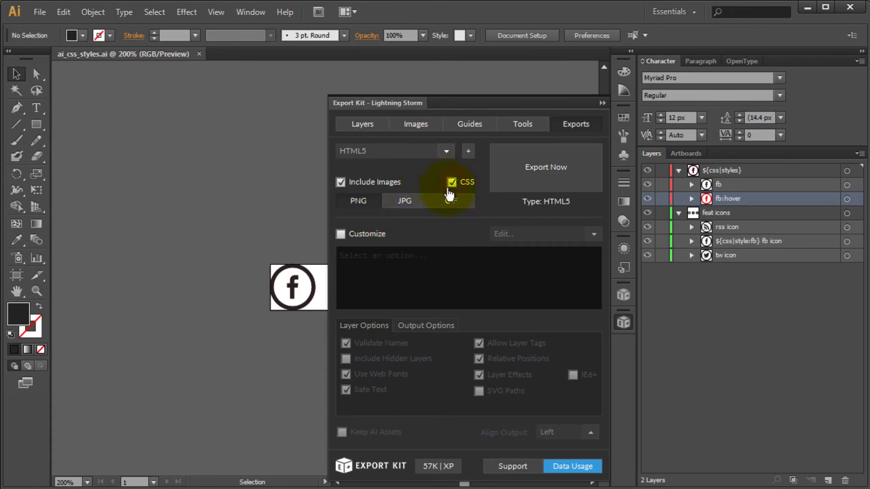
{"action": "left_click", "coordinate": [543, 175]}
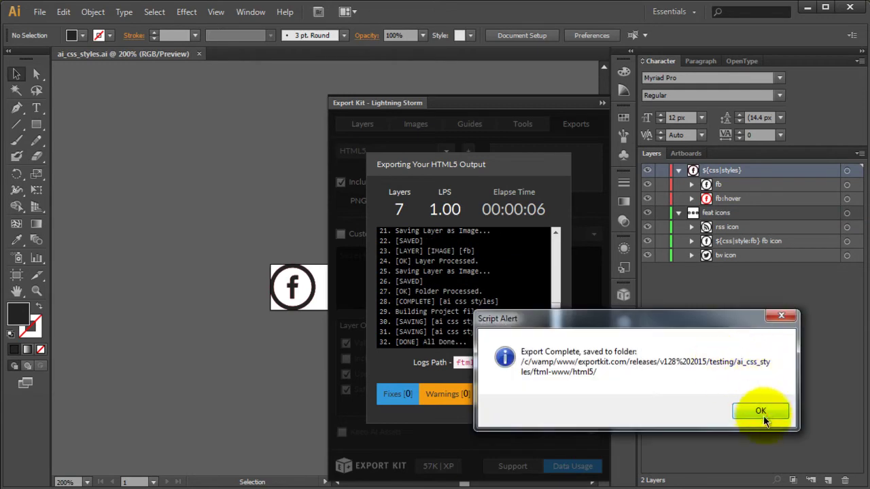
{"action": "left_click", "coordinate": [761, 412]}
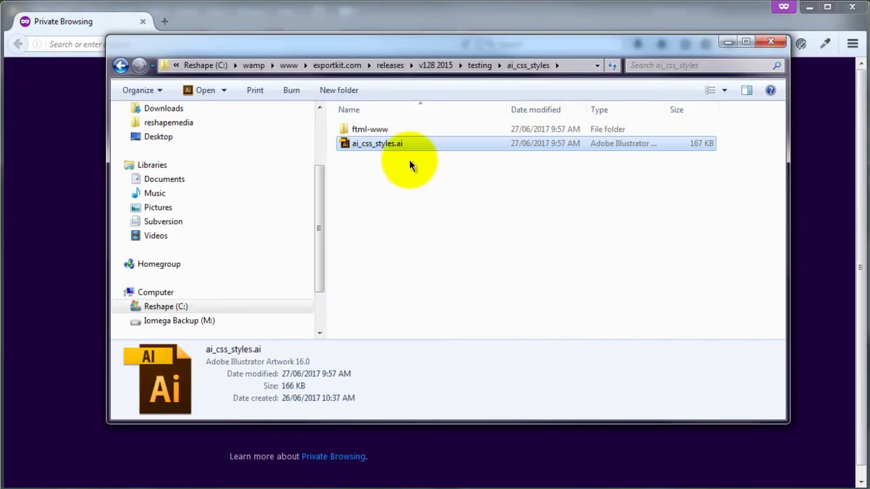
Load ftml-www/html5/ai_css_styles.html into Firefox
{"action": "double_click", "coordinate": [380, 131]}
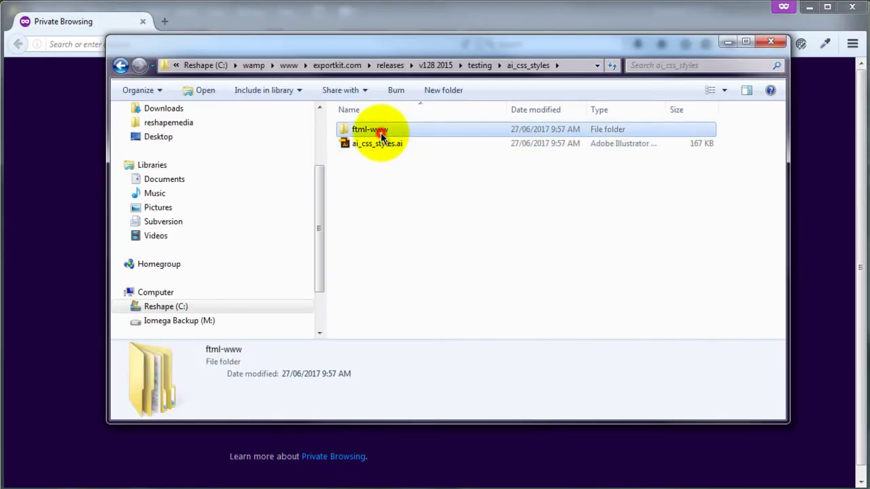
{"action": "double_click", "coordinate": [385, 130]}
{"action": "left_click_drag", "start_coordinate": [405, 143], "coordinate": [62, 217]}
{"action": "left_click", "coordinate": [32, 312]}
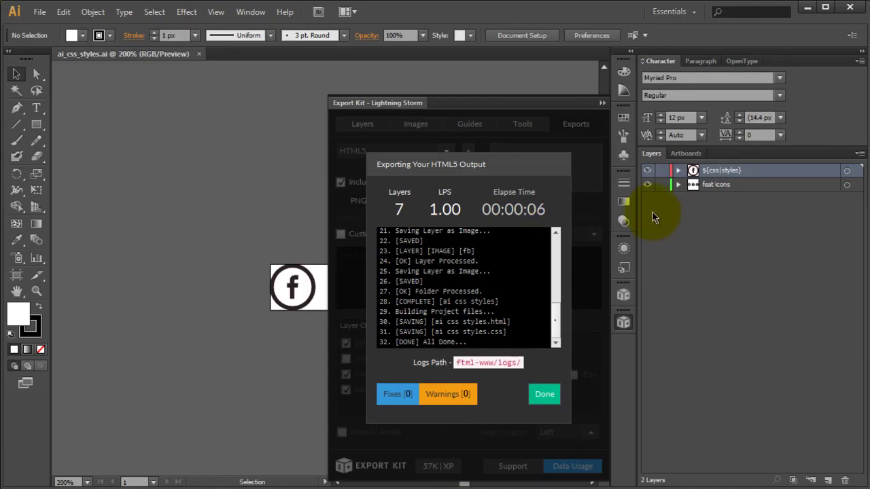
Expand both layer groups and rename the RSS layer to '${css|style:rss} rss icon'
{"action": "left_click", "coordinate": [678, 184]}
{"action": "left_click", "coordinate": [680, 172]}
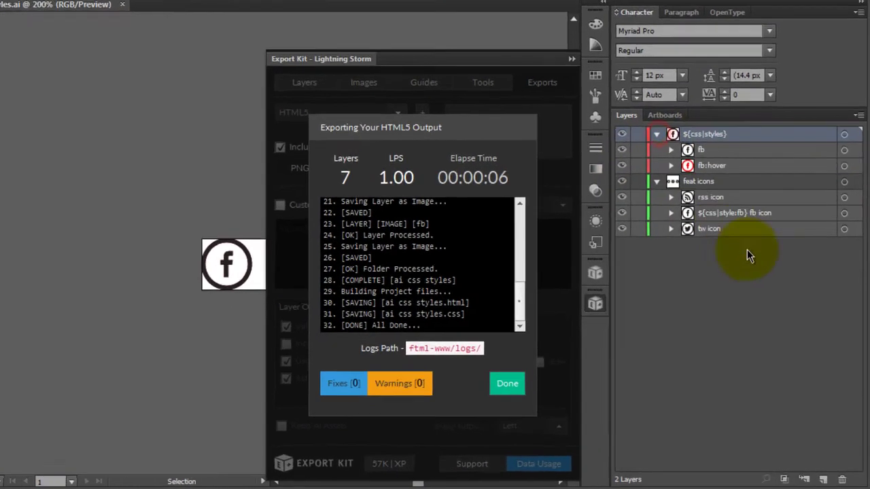
{"action": "double_click", "coordinate": [749, 242]}
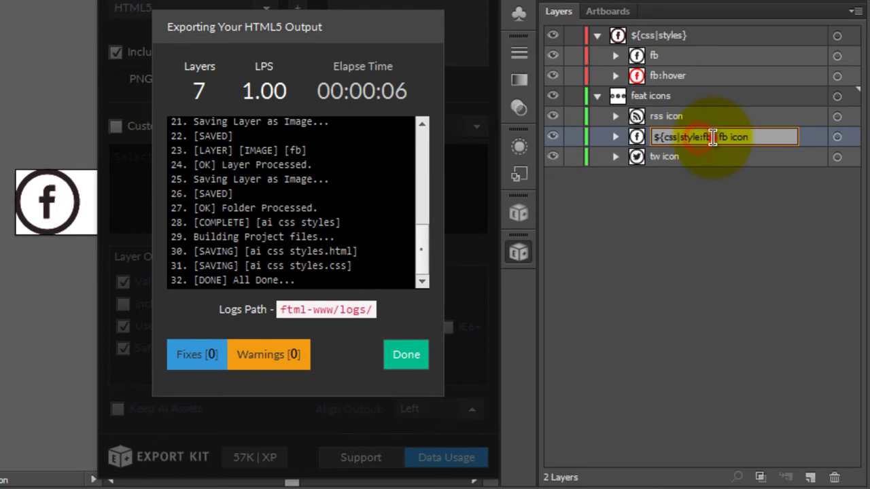
{"action": "left_click_drag", "start_coordinate": [717, 136], "coordinate": [649, 134]}
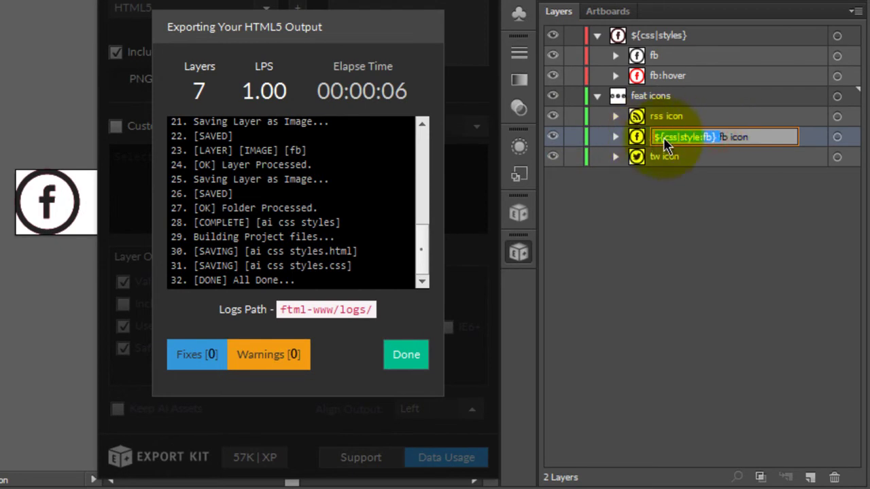
{"action": "double_click", "coordinate": [670, 116]}
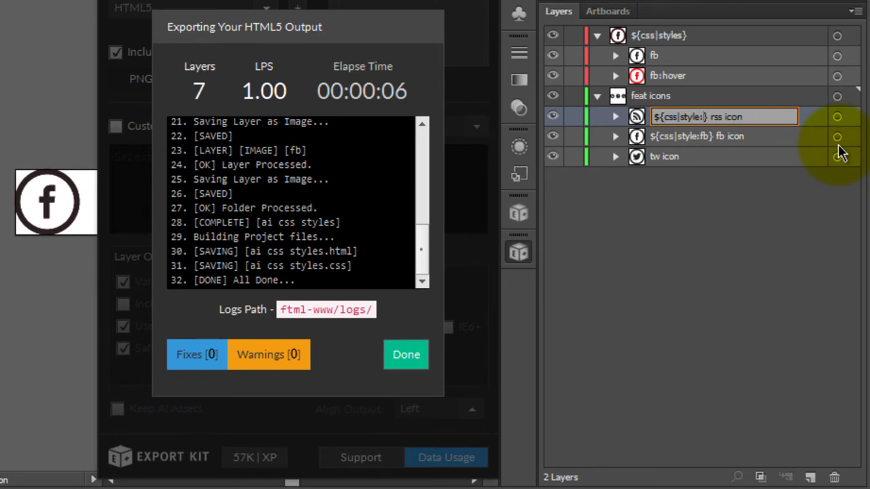
{"action": "key", "text": "Return"}
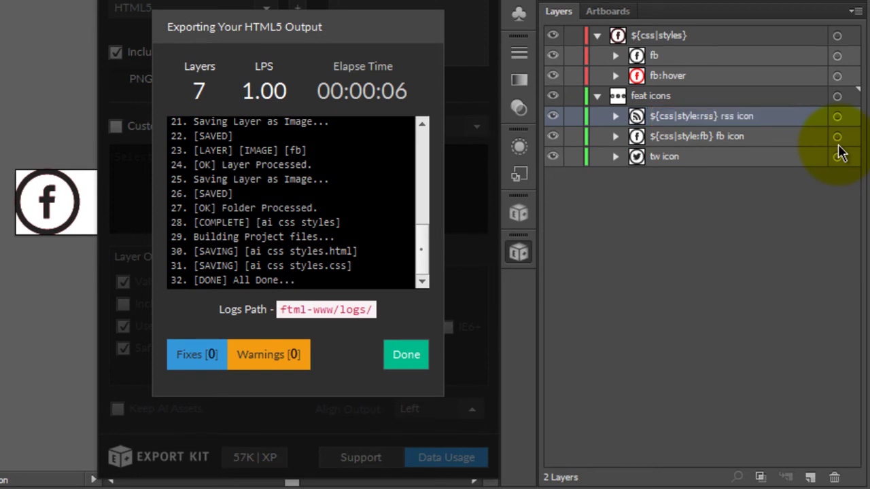
Rename the Twitter layer to '${css|style:tw} tw icon' and close the export log
{"action": "left_click", "coordinate": [660, 157]}
{"action": "double_click", "coordinate": [659, 156]}
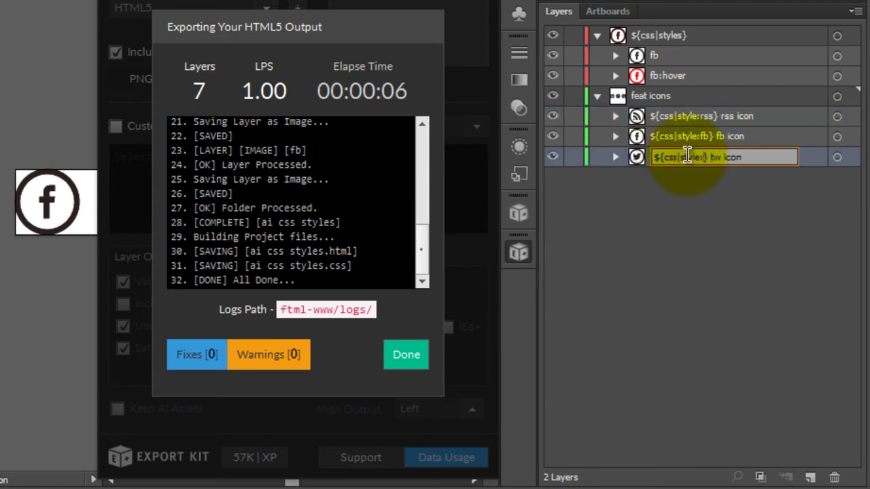
{"action": "type", "text": "tw"}
{"action": "key", "text": "Return"}
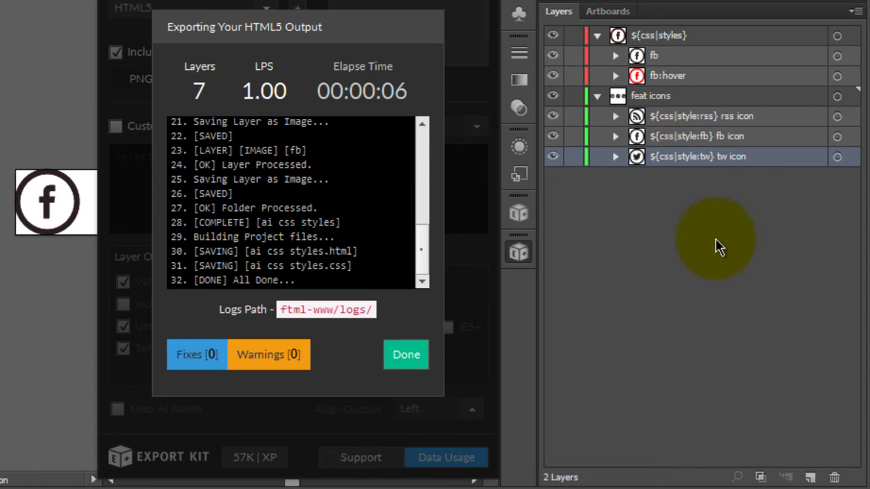
{"action": "left_click", "coordinate": [413, 361]}
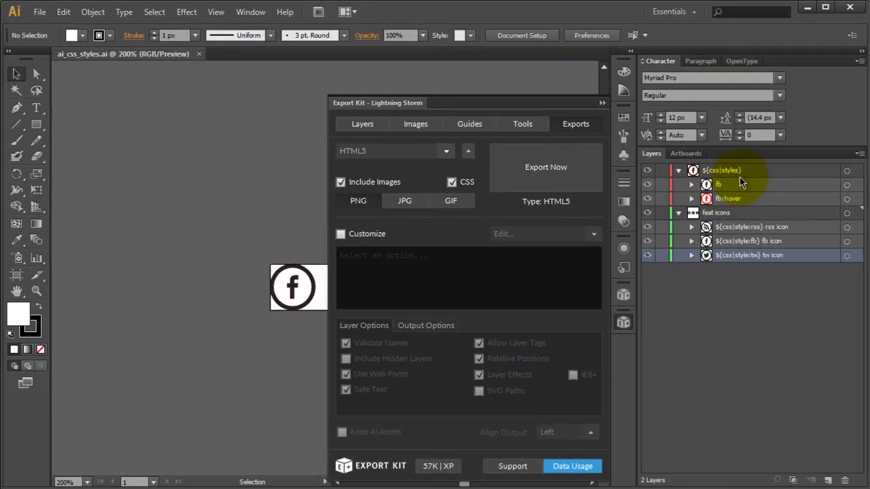
Re-export to HTML5 with Export Kit, producing ai css styles.html and ai css styles.css
{"action": "left_click", "coordinate": [540, 167]}
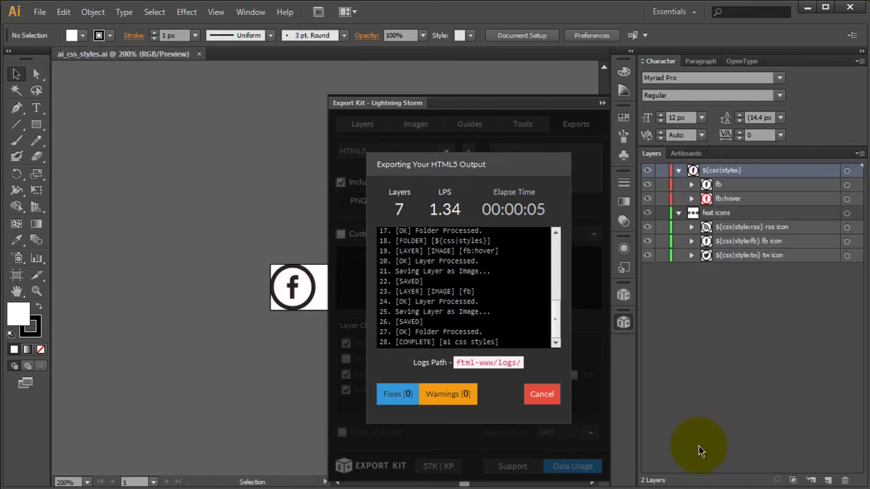
{"action": "left_click", "coordinate": [779, 413]}
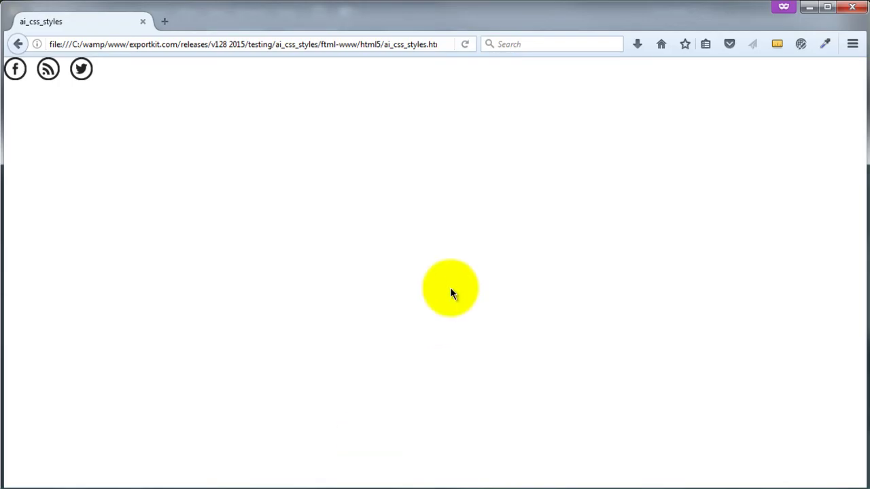
{"action": "left_click", "coordinate": [450, 288]}
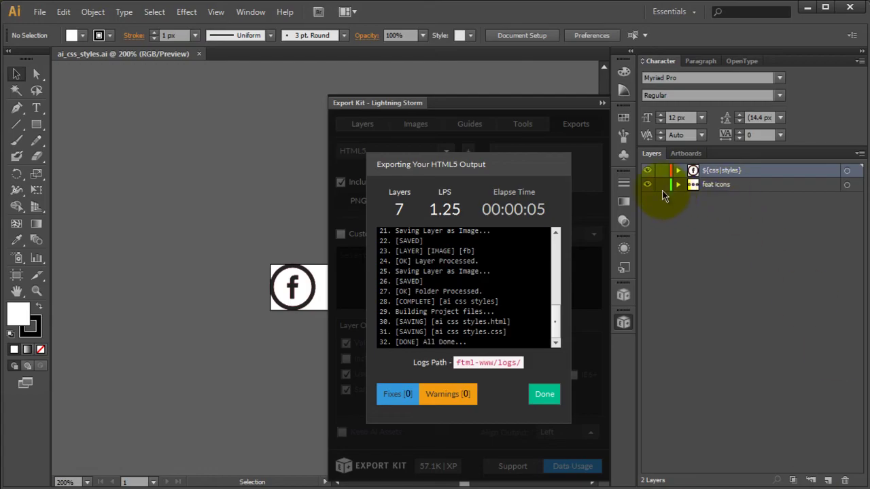
Copy the rss icon and tw icon layers into the ${css|styles} group
{"action": "left_click", "coordinate": [677, 184]}
{"action": "left_click", "coordinate": [677, 170]}
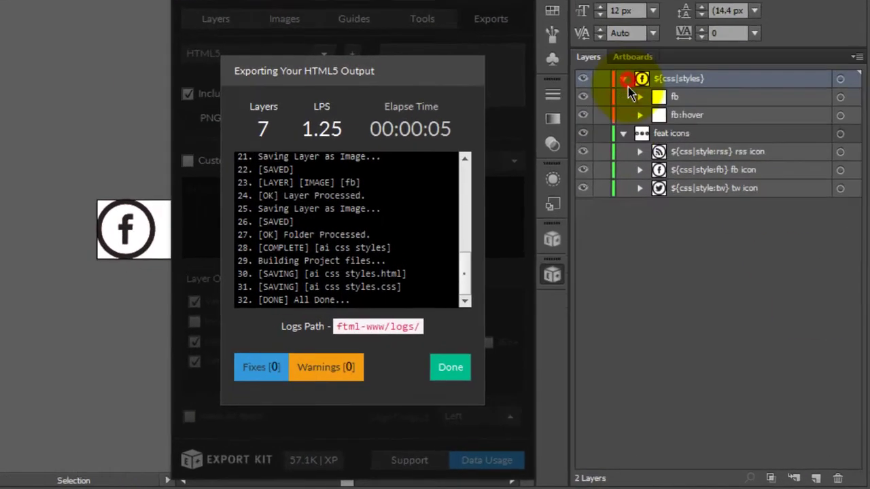
{"action": "left_click", "coordinate": [714, 116]}
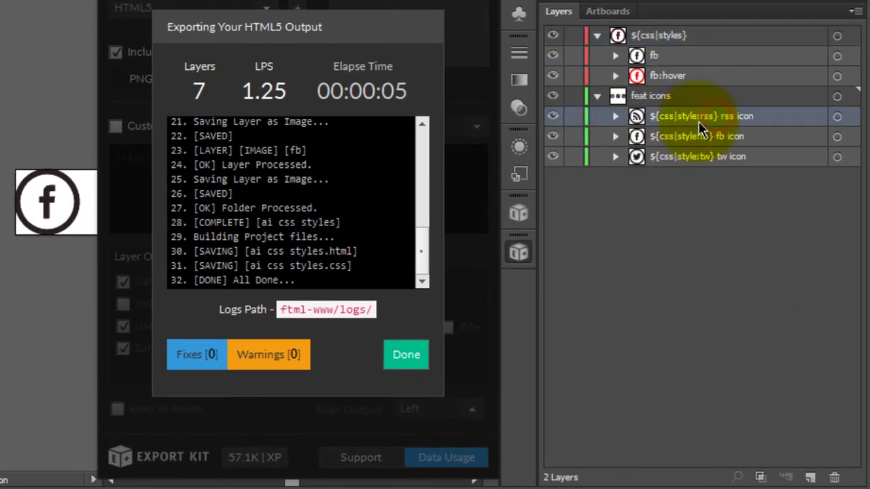
{"action": "left_click_drag", "start_coordinate": [712, 120], "coordinate": [713, 43]}
{"action": "left_click_drag", "start_coordinate": [683, 178], "coordinate": [659, 69]}
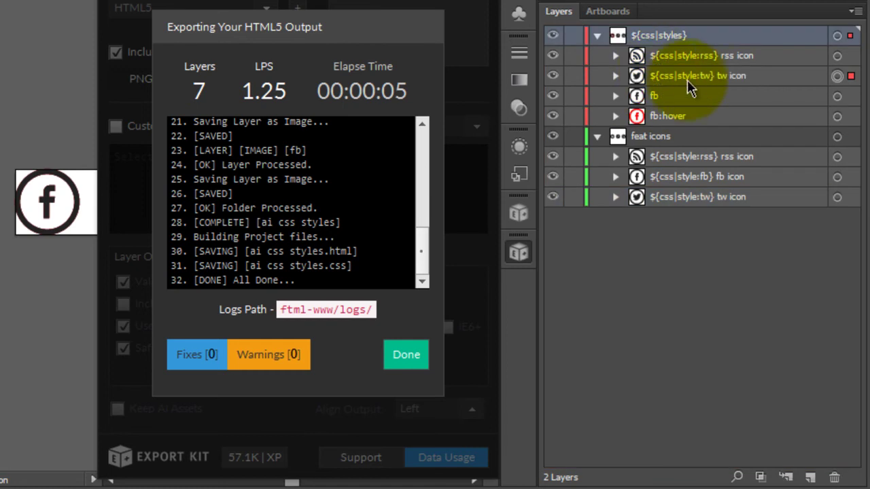
Rename the copied layers to plain 'tw' and 'rss'
{"action": "double_click", "coordinate": [712, 77]}
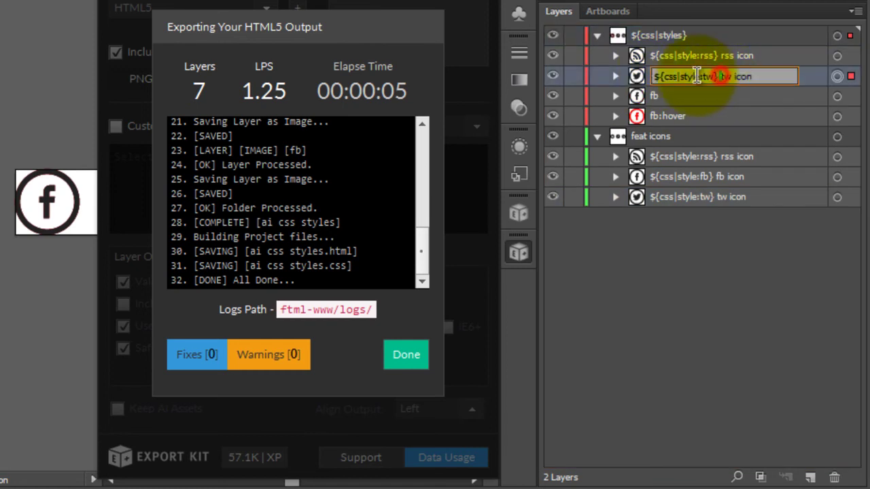
{"action": "key", "text": "BackSpace"}
{"action": "left_click_drag", "start_coordinate": [671, 77], "coordinate": [761, 74]}
{"action": "key", "text": "BackSpace"}
{"action": "key", "text": "Return"}
{"action": "double_click", "coordinate": [720, 57]}
{"action": "key", "text": "BackSpace"}
{"action": "left_click_drag", "start_coordinate": [668, 56], "coordinate": [747, 54]}
{"action": "key", "text": "BackSpace"}
{"action": "key", "text": "Return"}
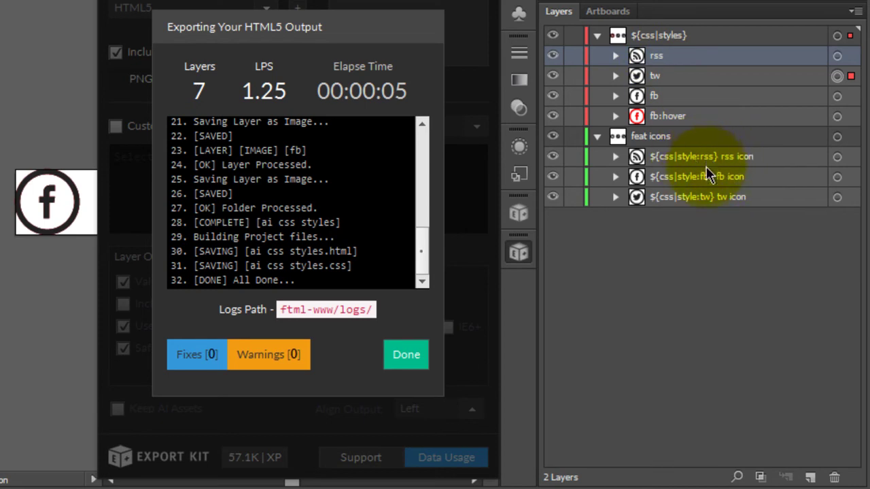
Close the previous export log and start a new HTML5 export
{"action": "left_click", "coordinate": [691, 115]}
{"action": "left_click", "coordinate": [690, 78]}
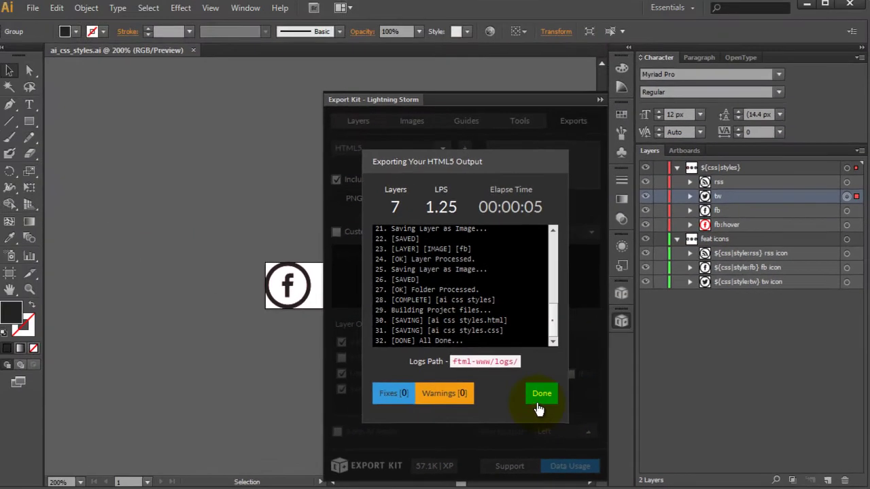
{"action": "left_click", "coordinate": [458, 369]}
{"action": "left_click", "coordinate": [512, 74]}
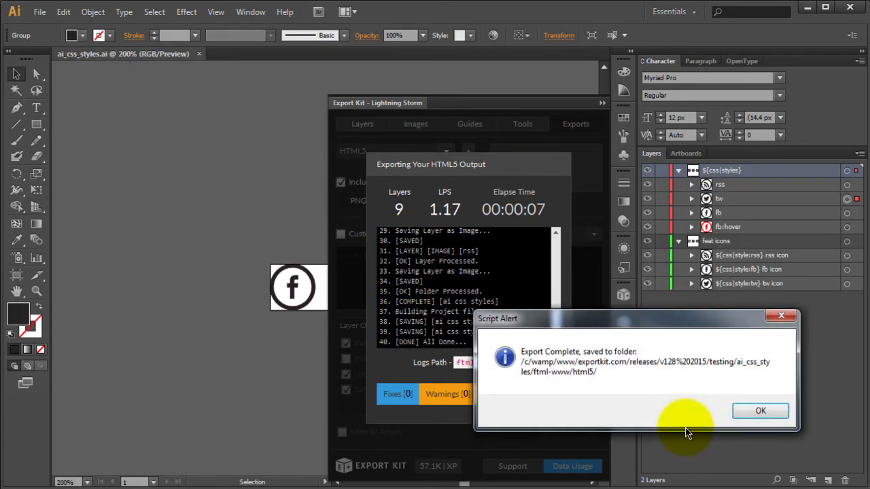
Dismiss the export-complete alert and expand the feat icons and ${css|styles} groups
{"action": "left_click", "coordinate": [761, 411]}
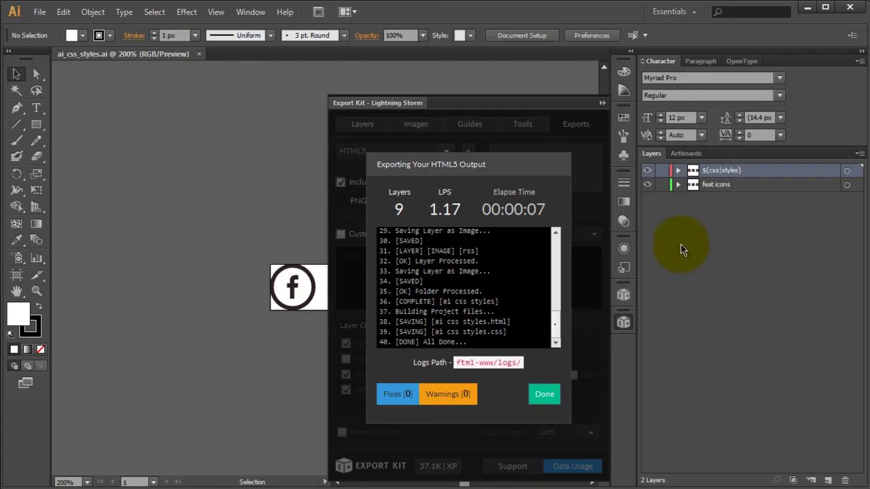
{"action": "left_click", "coordinate": [671, 183]}
{"action": "left_click", "coordinate": [666, 151]}
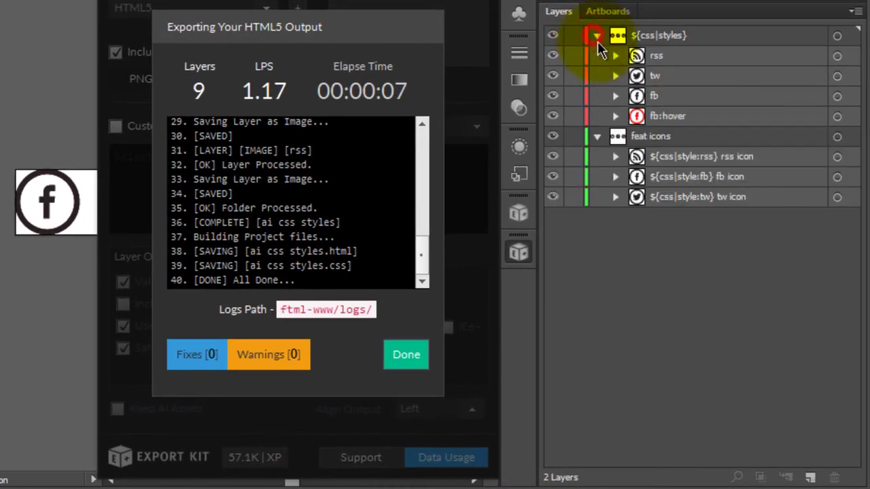
Duplicate the tw layer as tw:hover and give its icon a blue fill
{"action": "left_click", "coordinate": [721, 214]}
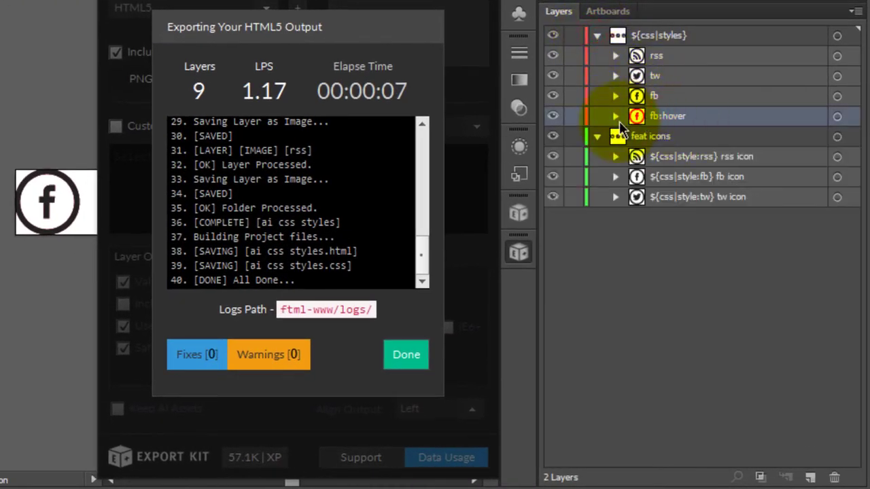
{"action": "left_click", "coordinate": [406, 356]}
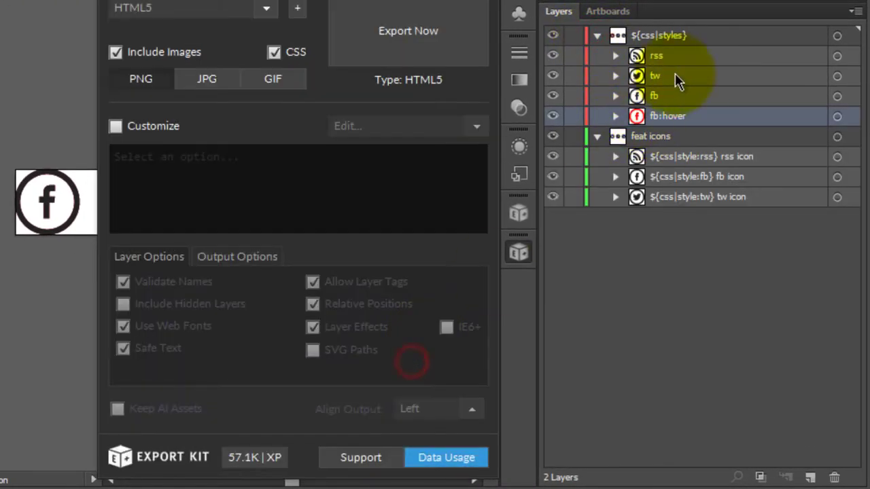
{"action": "left_click", "coordinate": [654, 76]}
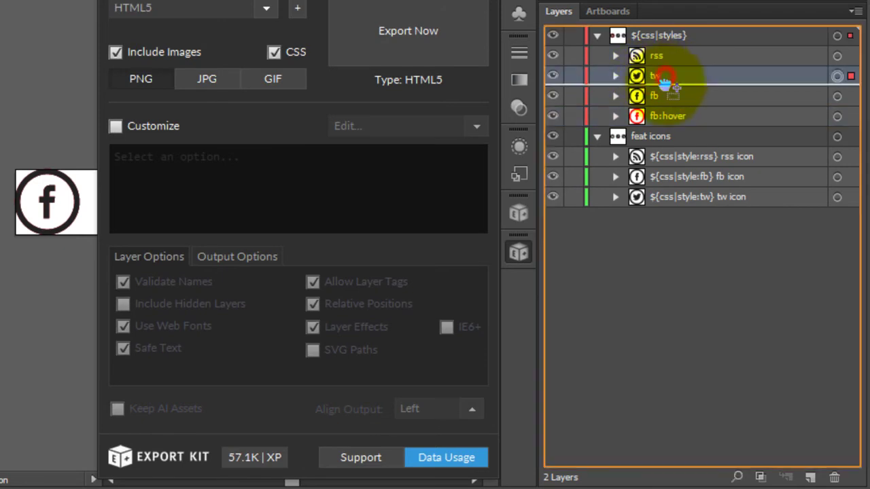
{"action": "left_click_drag", "start_coordinate": [665, 76], "coordinate": [663, 88]}
{"action": "double_click", "coordinate": [654, 97]}
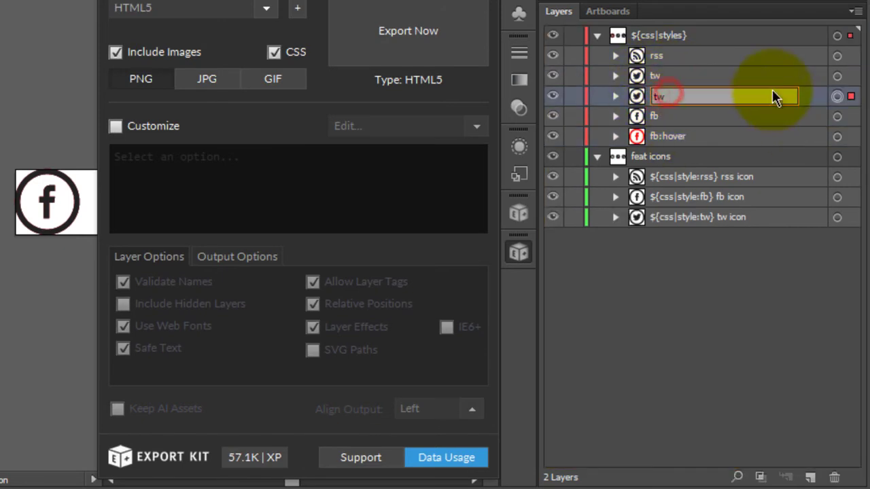
{"action": "type", "text": ":hove"}
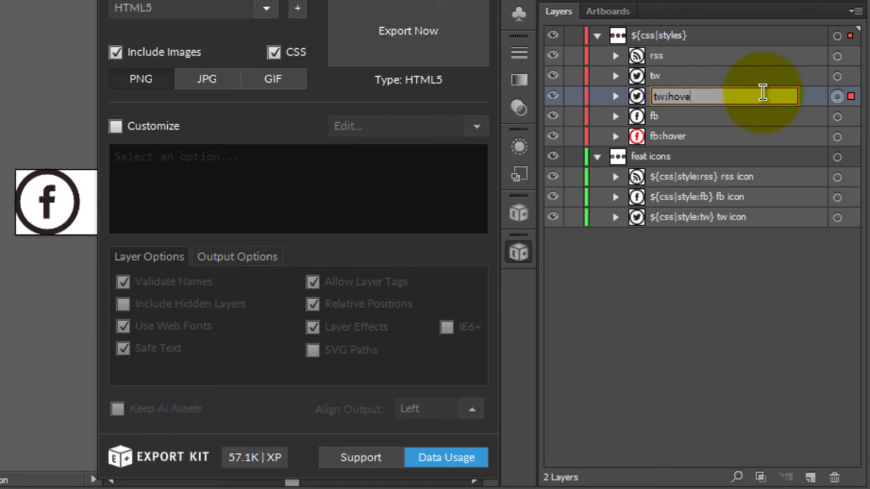
{"action": "type", "text": "r"}
{"action": "key", "text": "Return"}
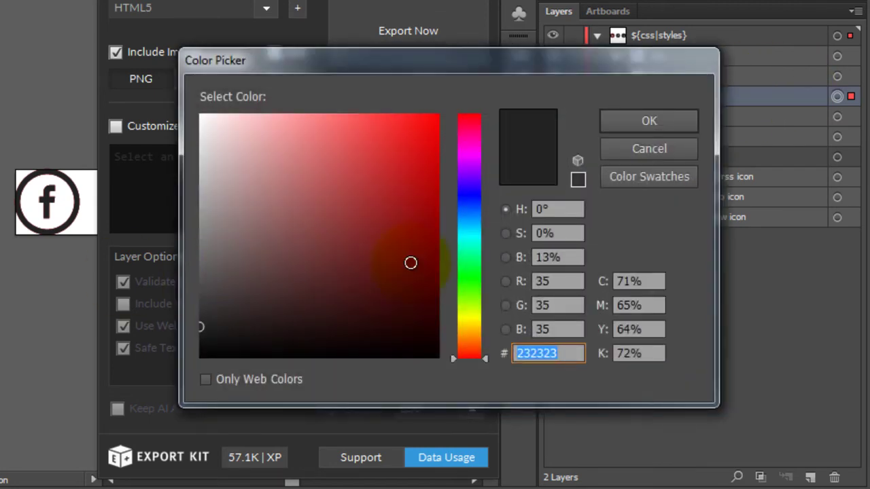
{"action": "left_click_drag", "start_coordinate": [468, 192], "coordinate": [477, 209]}
{"action": "left_click_drag", "start_coordinate": [390, 192], "coordinate": [468, 178]}
{"action": "left_click", "coordinate": [651, 120]}
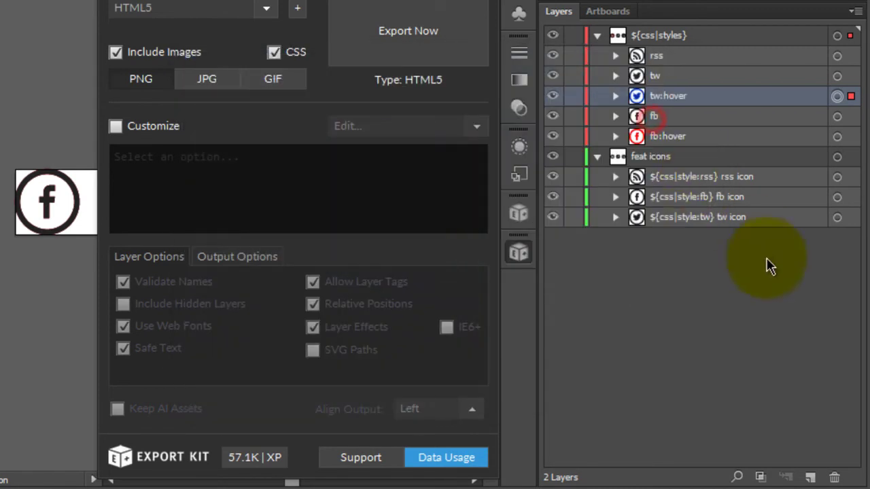
Duplicate rss as rss:hover with a green 00e205 fill, then start the HTML5 export
{"action": "left_click", "coordinate": [655, 60]}
{"action": "mouse_move", "coordinate": [663, 61]}
{"action": "left_mouse_down"}
{"action": "mouse_move", "coordinate": [655, 72]}
{"action": "mouse_move", "coordinate": [663, 69]}
{"action": "left_mouse_up"}
{"action": "double_click", "coordinate": [661, 77]}
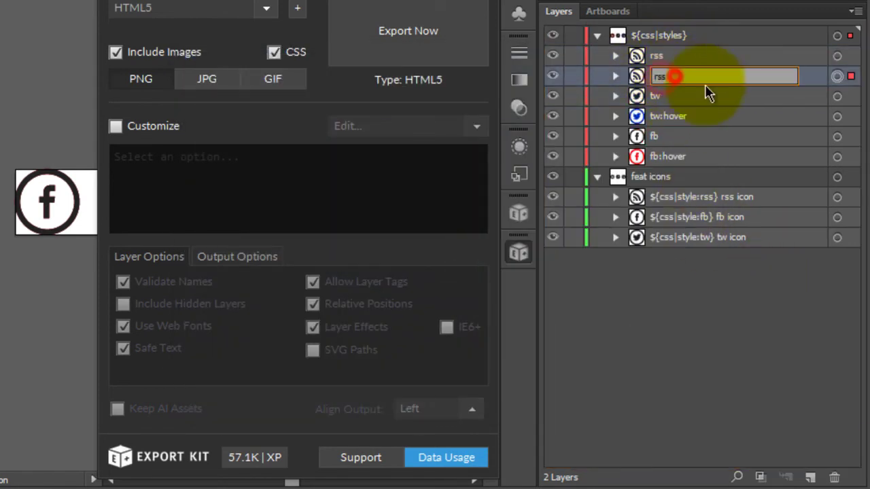
{"action": "type", "text": ":hover"}
{"action": "key", "text": "Return"}
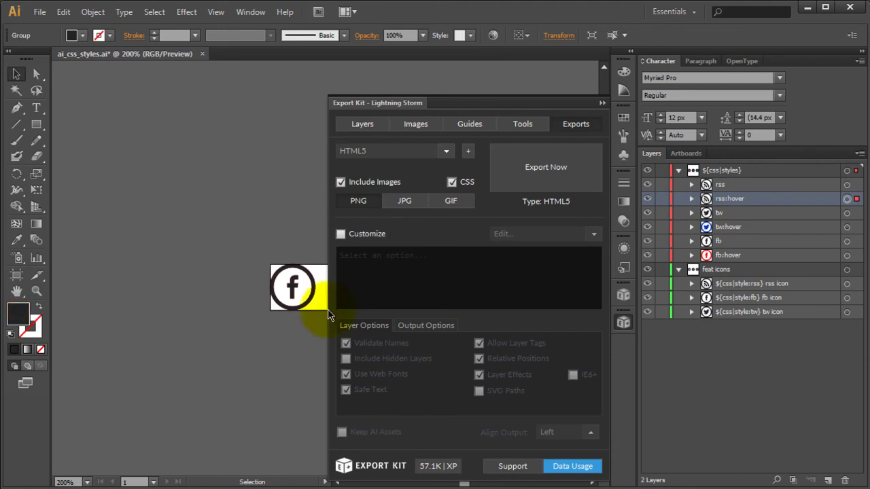
{"action": "double_click", "coordinate": [12, 317]}
{"action": "left_click_drag", "start_coordinate": [588, 350], "coordinate": [587, 339]}
{"action": "left_click", "coordinate": [566, 244]}
{"action": "left_click", "coordinate": [718, 231]}
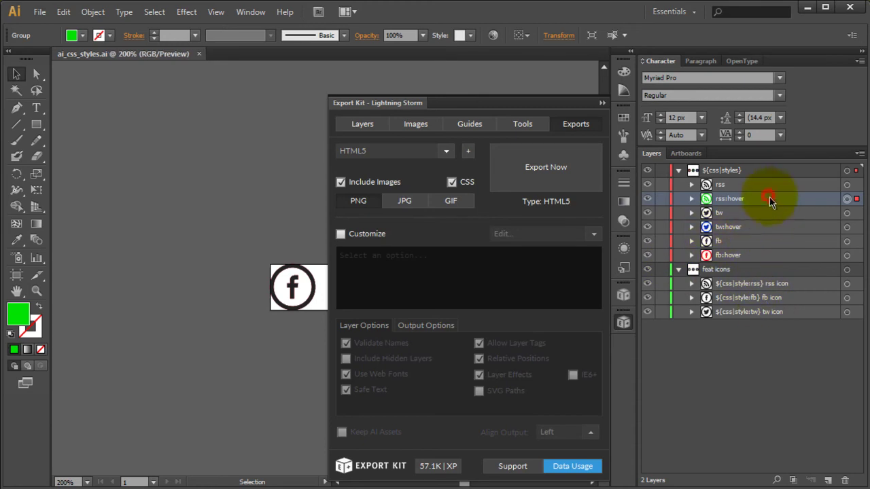
{"action": "left_click", "coordinate": [547, 171]}
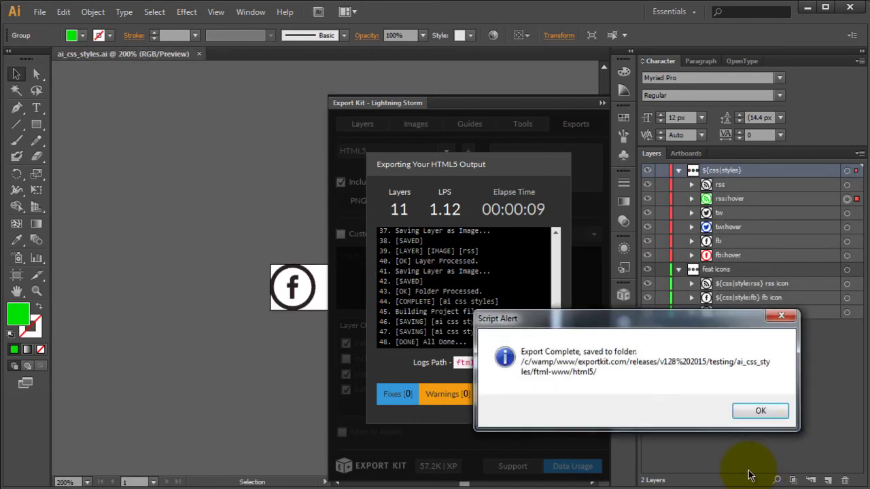
Dismiss the 11-layer export-complete alert and expand the feat icons group
{"action": "left_click", "coordinate": [762, 411]}
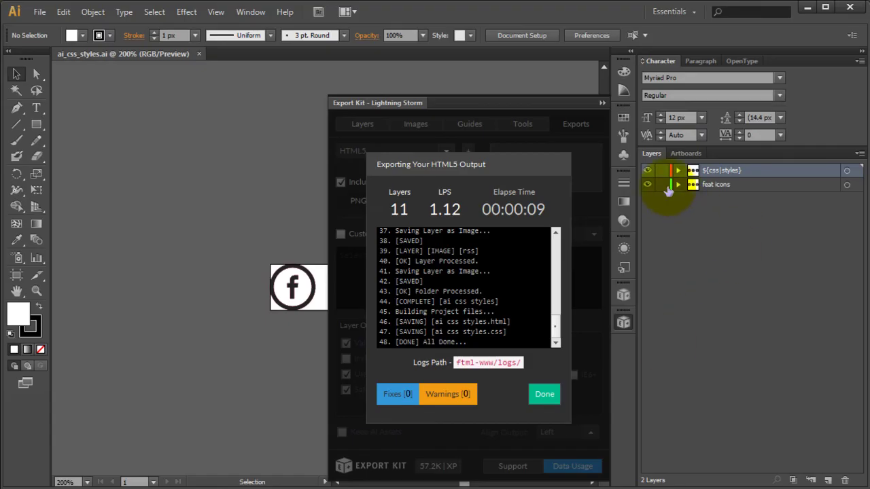
{"action": "left_click", "coordinate": [678, 185]}
Close the export log and duplicate fb:hover as a new fb:active layer
{"action": "left_click", "coordinate": [545, 396]}
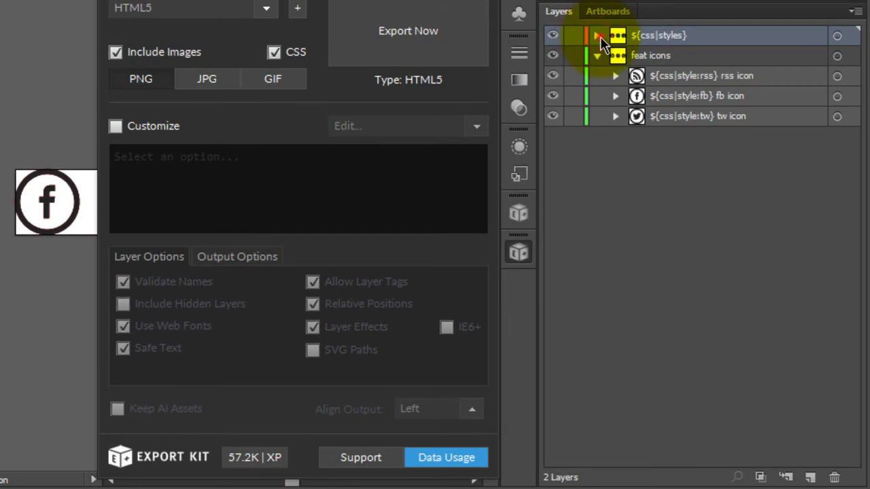
{"action": "left_click", "coordinate": [598, 35]}
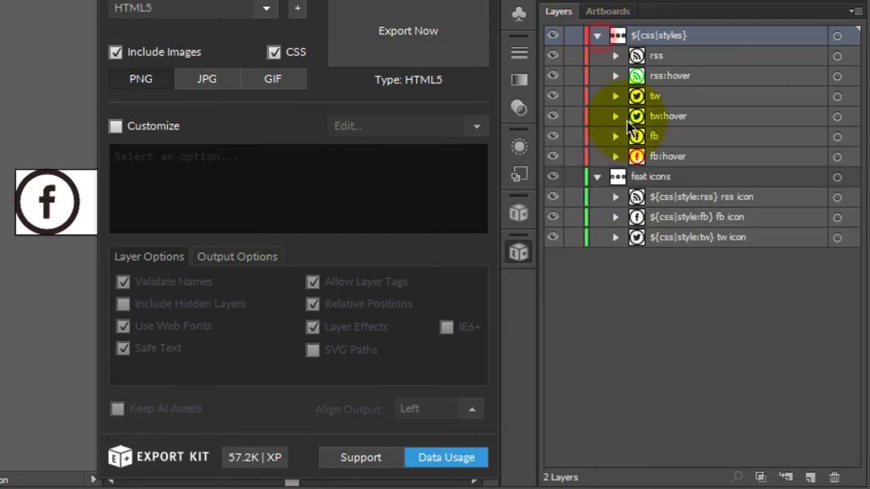
{"action": "left_click", "coordinate": [673, 176]}
{"action": "left_click", "coordinate": [685, 157]}
{"action": "left_click_drag", "start_coordinate": [678, 160], "coordinate": [699, 175]}
{"action": "double_click", "coordinate": [676, 177]}
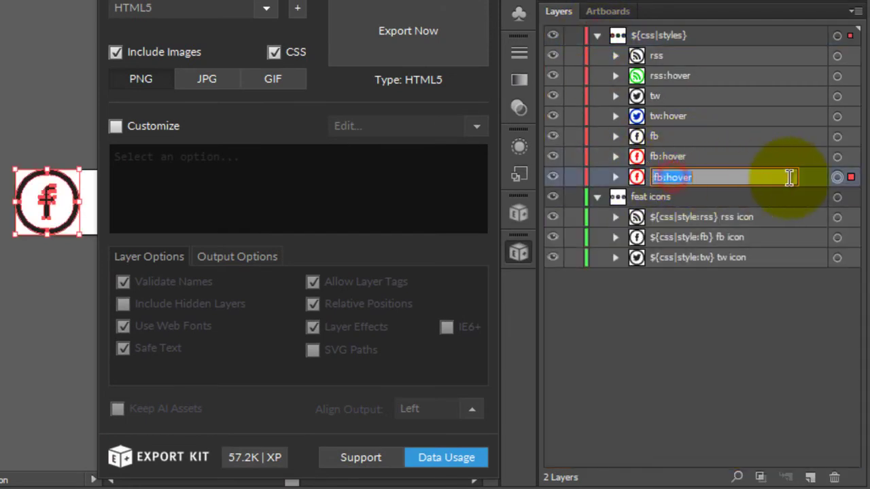
{"action": "key", "text": "End"}
{"action": "key", "text": "shift+Left"}
{"action": "key", "text": "shift+Left"}
{"action": "key", "text": "shift+Left"}
{"action": "key", "text": "shift+Left"}
{"action": "key", "text": "shift+Left"}
{"action": "type", "text": "active"}
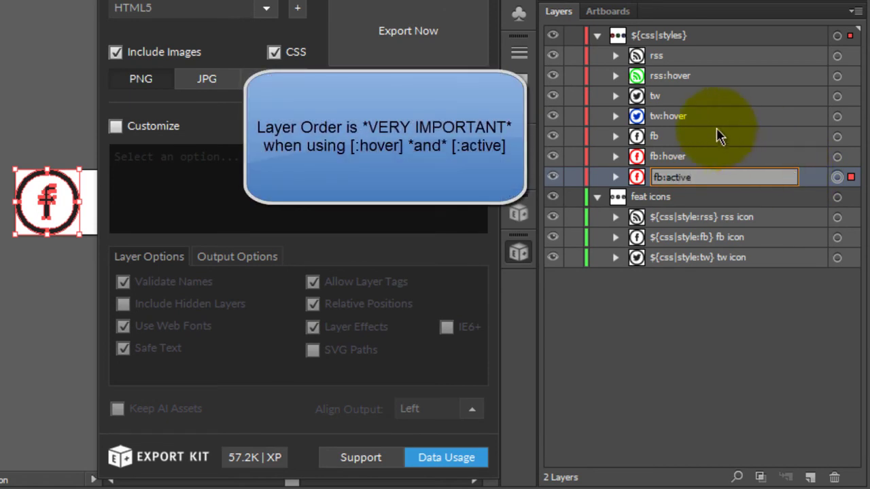
{"action": "left_click", "coordinate": [673, 177]}
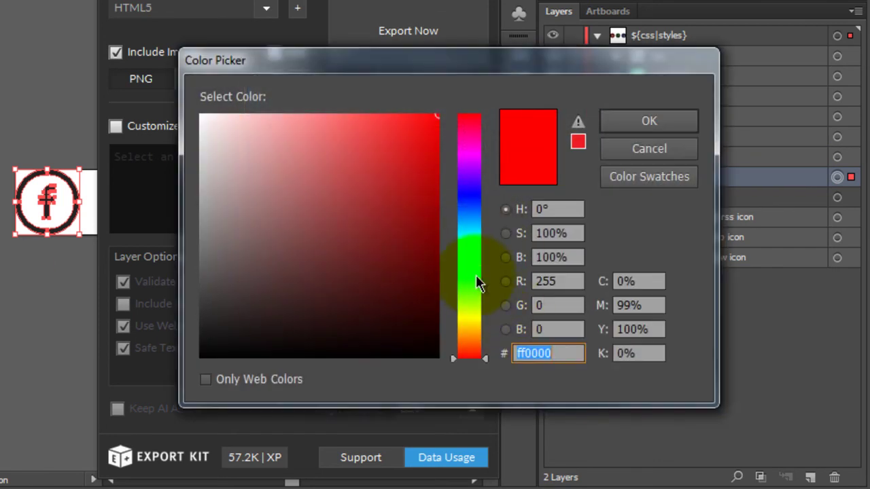
Colour the fb:active icon teal 00a8a3
{"action": "left_click", "coordinate": [476, 238]}
{"action": "left_click_drag", "start_coordinate": [407, 191], "coordinate": [451, 195]}
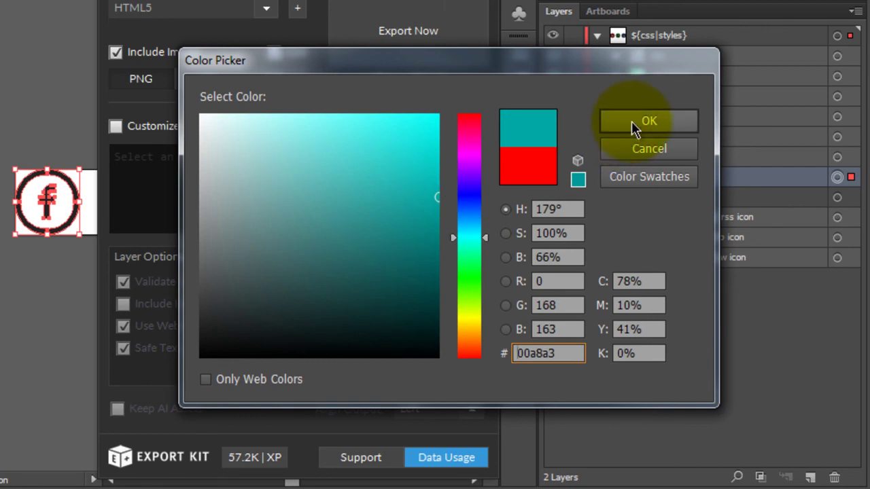
{"action": "double_click", "coordinate": [548, 353]}
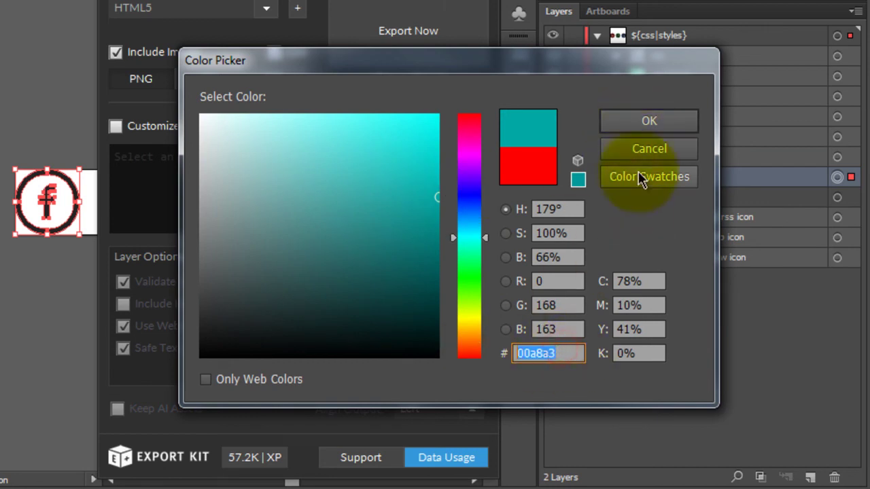
{"action": "left_click", "coordinate": [649, 123]}
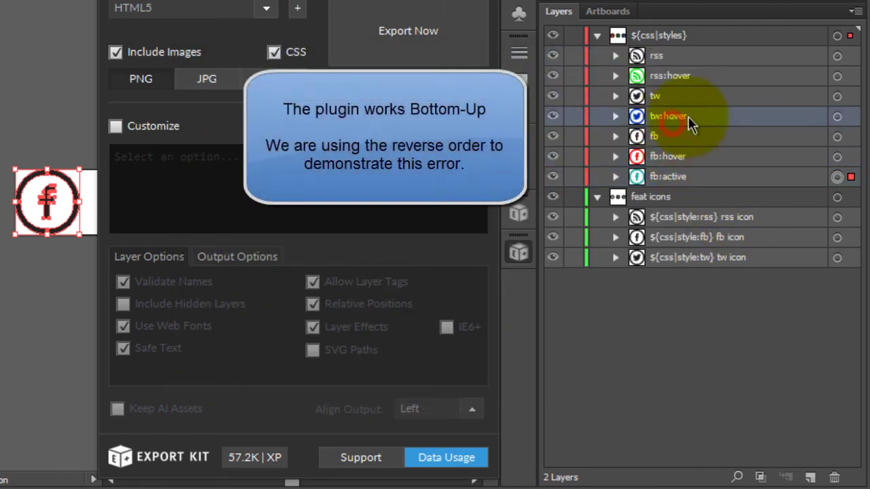
Create a tw:active copy of tw:hover filled teal 00a8a3, then duplicate rss:hover
{"action": "left_click_drag", "start_coordinate": [683, 121], "coordinate": [687, 129]}
{"action": "double_click", "coordinate": [672, 137]}
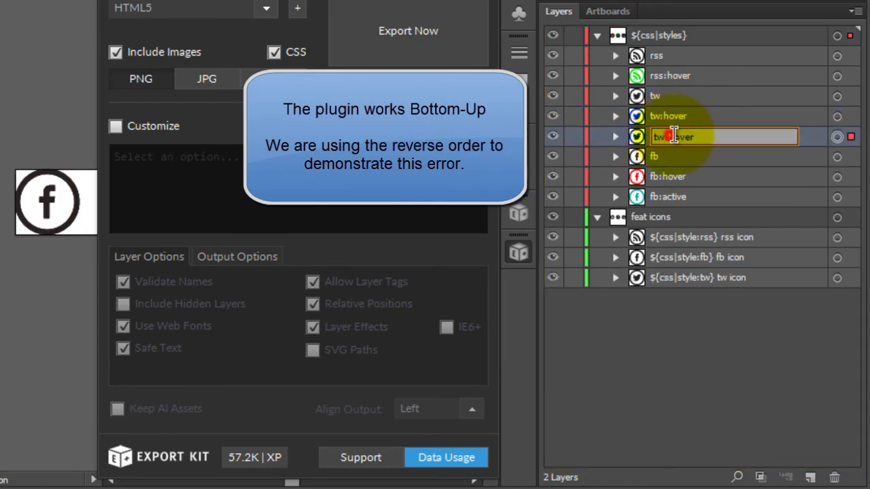
{"action": "type", "text": "tw:active"}
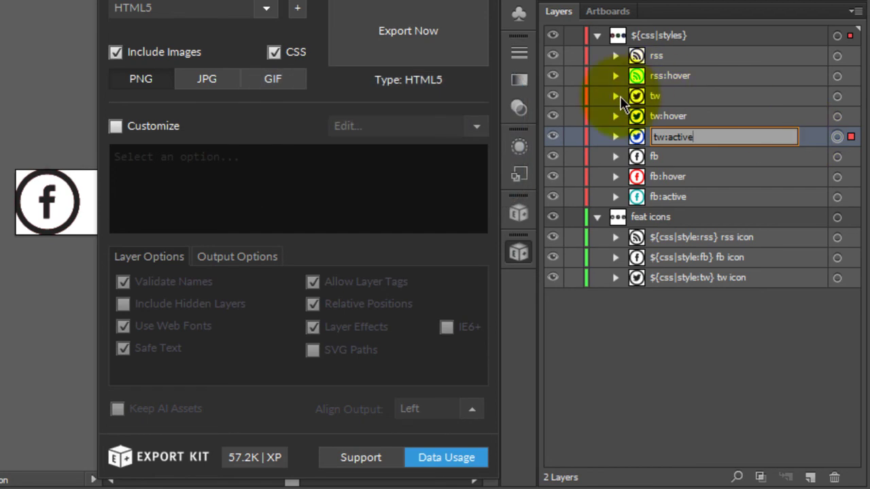
{"action": "left_click", "coordinate": [693, 133]}
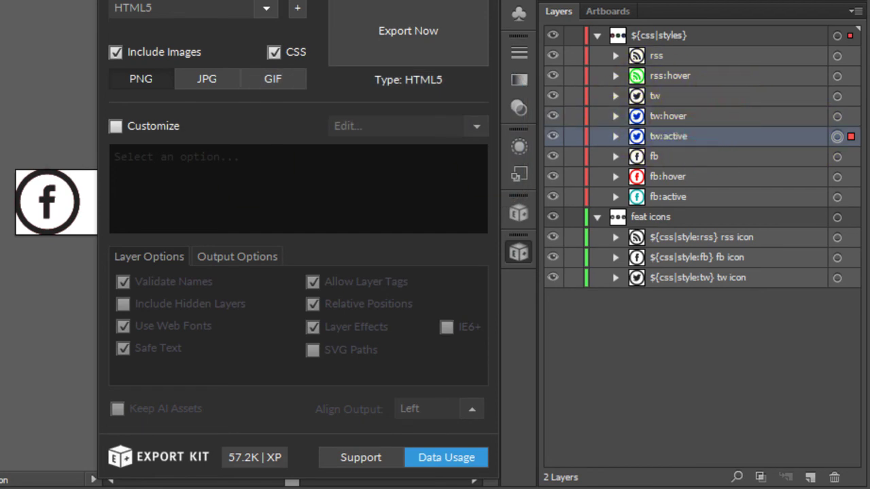
{"action": "type", "text": "00a8a3"}
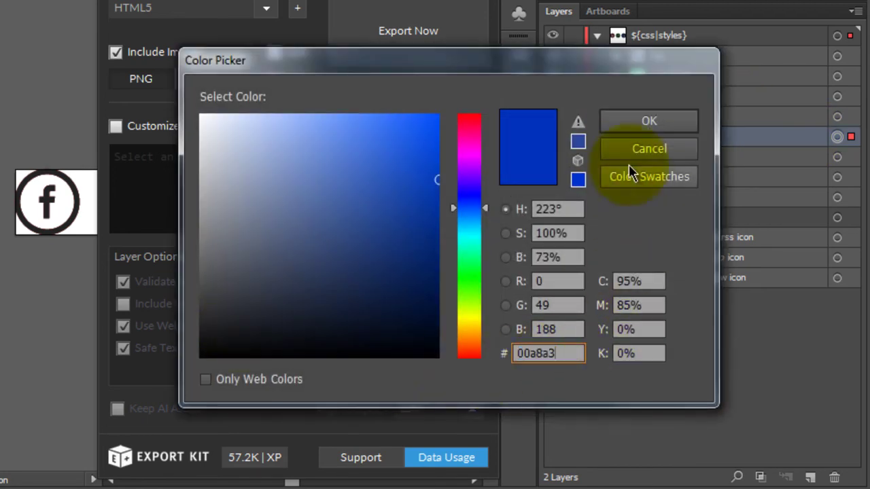
{"action": "left_click", "coordinate": [658, 124]}
{"action": "left_click", "coordinate": [663, 78]}
{"action": "left_click_drag", "start_coordinate": [672, 81], "coordinate": [682, 90]}
Rename the rss:hover copy to rss:active and fill its icon with the teal hex value
{"action": "double_click", "coordinate": [681, 98]}
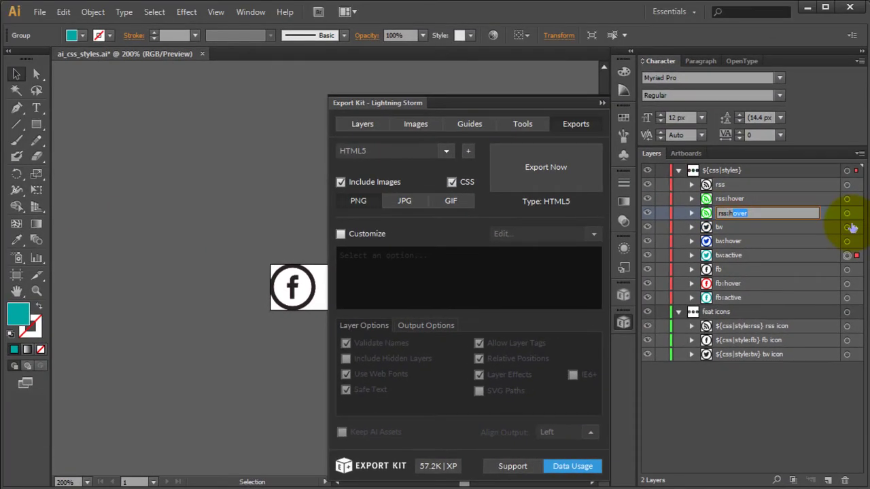
{"action": "left_click", "coordinate": [753, 203]}
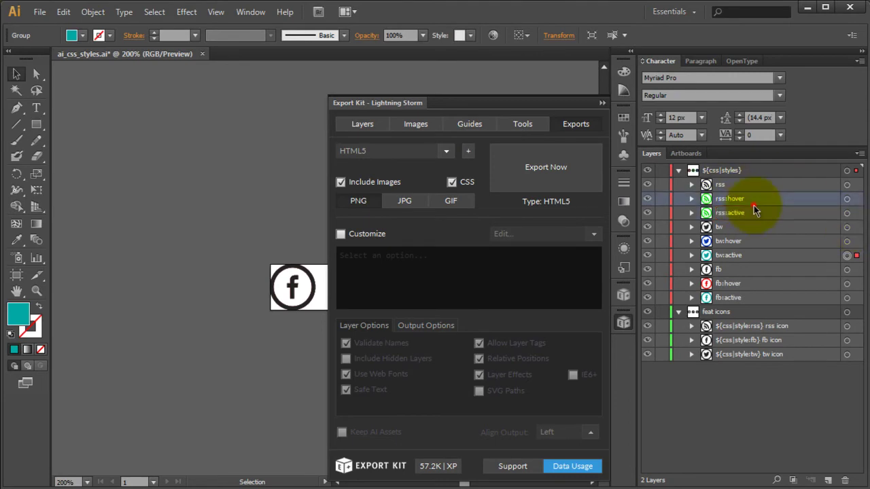
{"action": "left_click", "coordinate": [727, 215]}
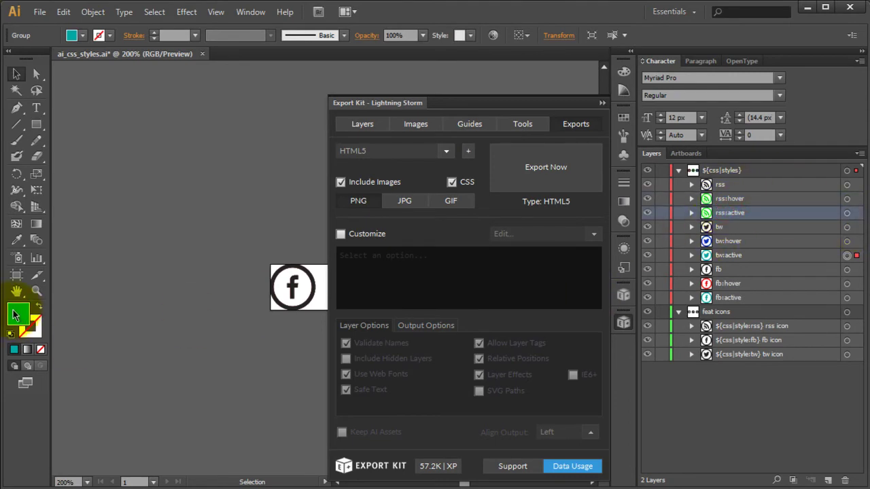
{"action": "double_click", "coordinate": [18, 316]}
{"action": "left_click", "coordinate": [714, 231]}
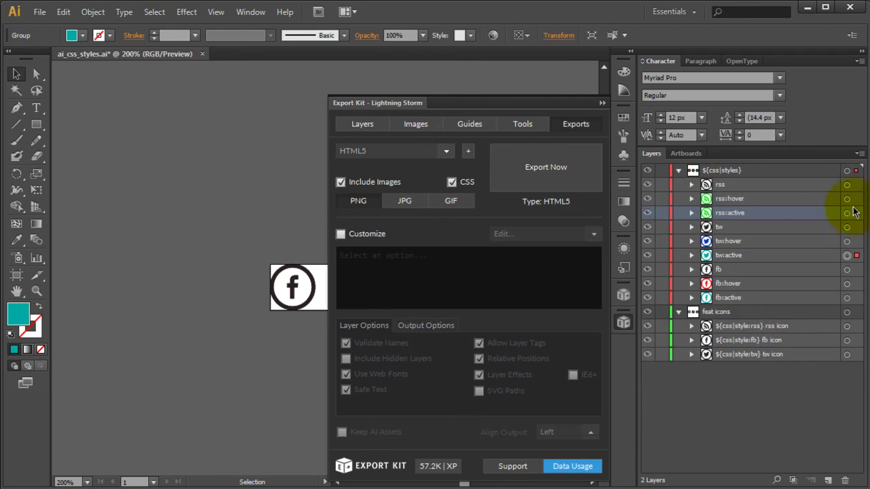
{"action": "left_click", "coordinate": [847, 213]}
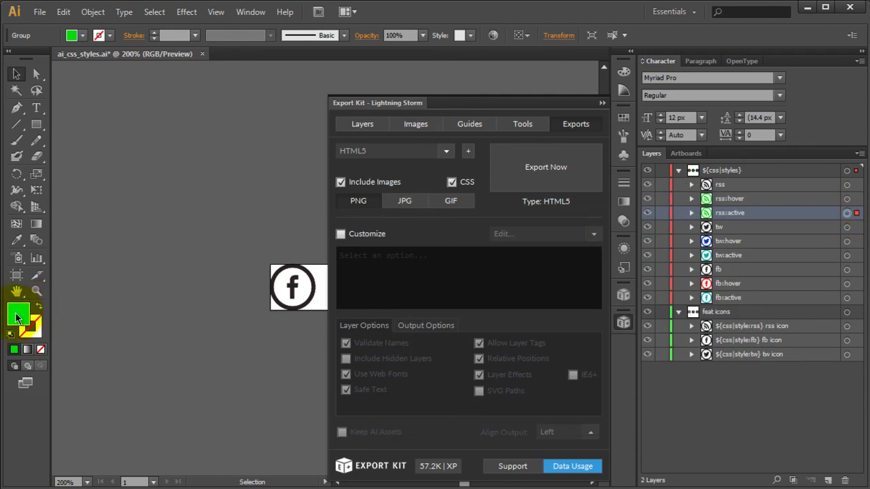
{"action": "key", "text": "ctrl+v"}
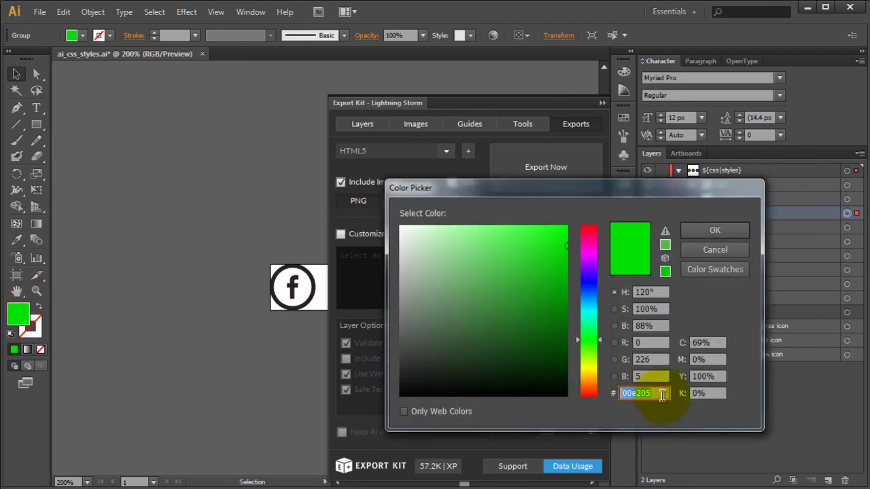
{"action": "left_click", "coordinate": [714, 230]}
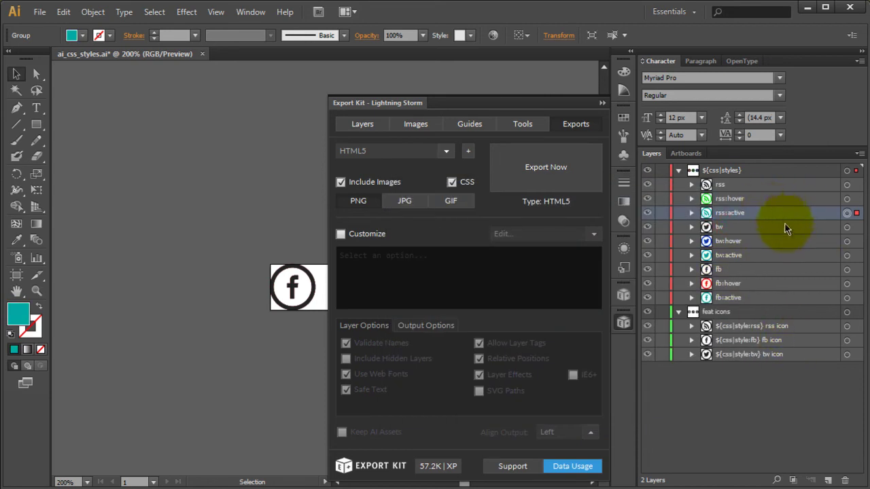
{"action": "left_click", "coordinate": [761, 226]}
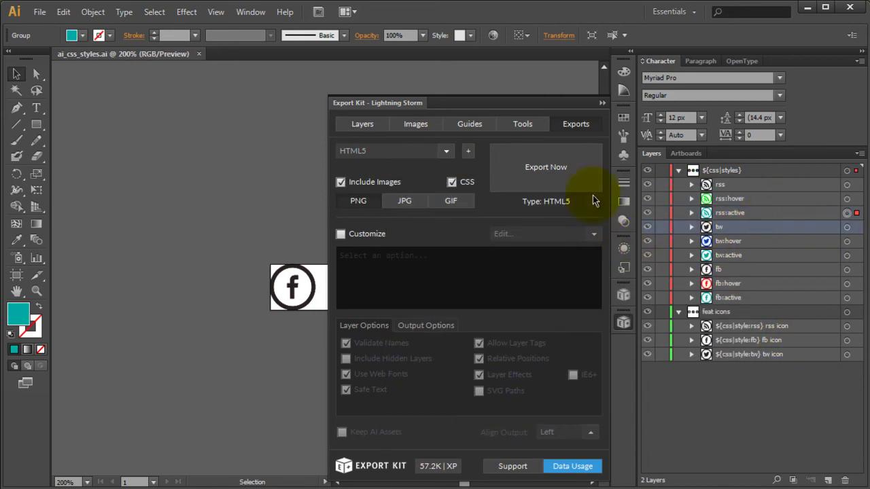
Run the 14-layer HTML5 export and dismiss the completion alert
{"action": "left_click", "coordinate": [551, 170]}
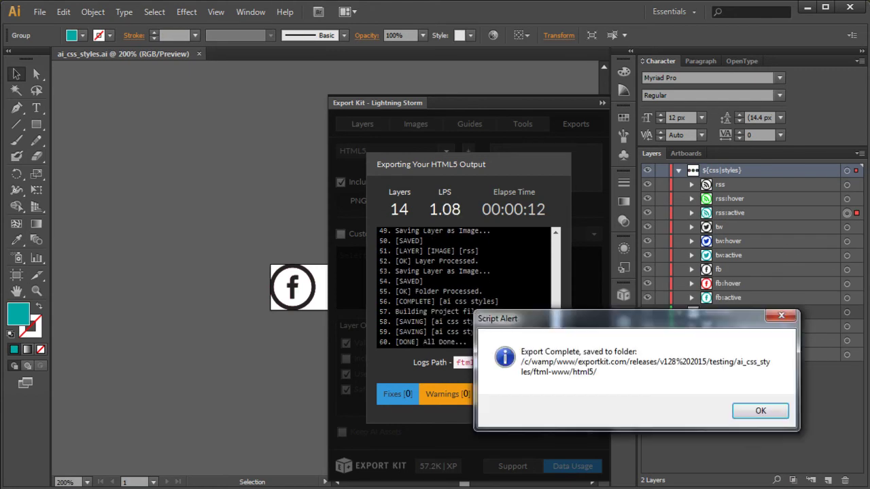
{"action": "left_click", "coordinate": [771, 412]}
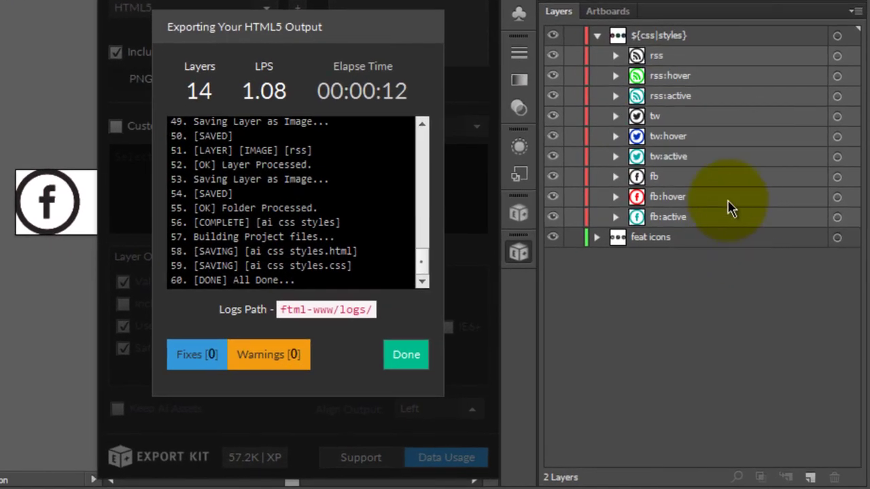
Close the export results and stack the Facebook layers as fb:active, fb:hover, then fb
{"action": "left_click", "coordinate": [416, 352]}
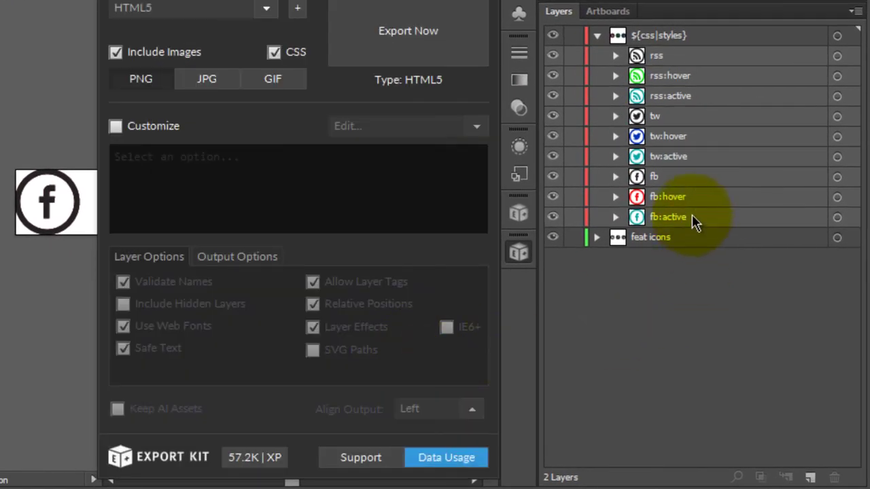
{"action": "left_click", "coordinate": [678, 174]}
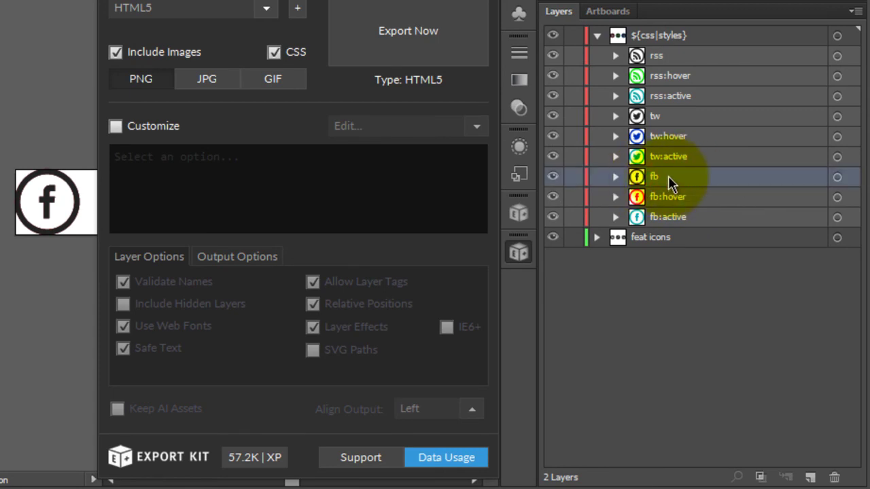
{"action": "left_click_drag", "start_coordinate": [668, 175], "coordinate": [670, 228]}
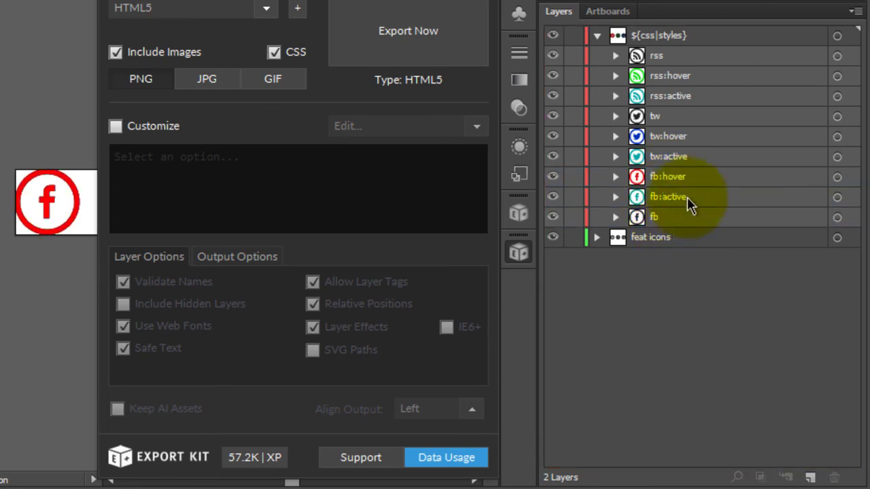
{"action": "left_click_drag", "start_coordinate": [666, 175], "coordinate": [661, 204]}
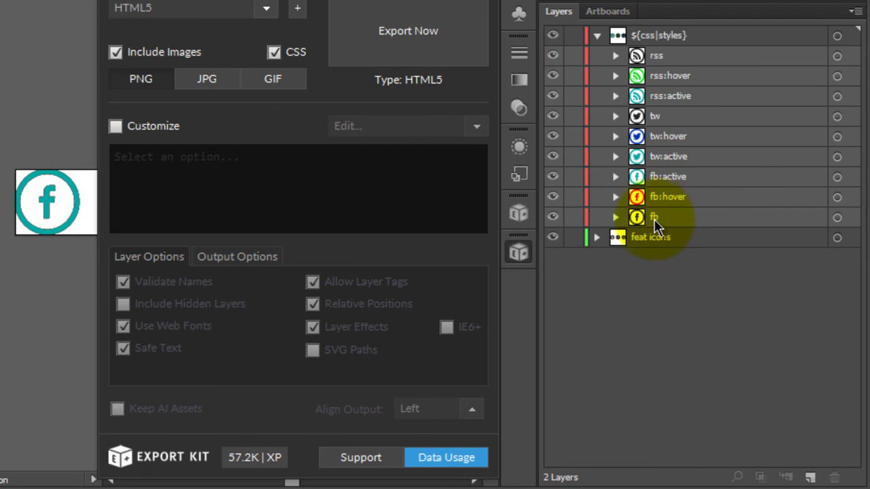
Reorder the Twitter layers so tw:active is on top, then tw:hover, then tw
{"action": "left_click_drag", "start_coordinate": [656, 117], "coordinate": [654, 163]}
{"action": "left_click", "coordinate": [673, 121]}
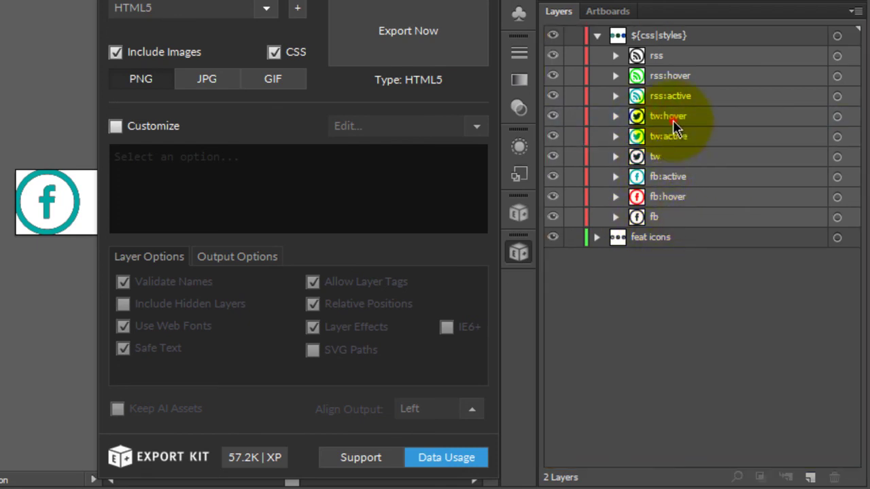
{"action": "left_click_drag", "start_coordinate": [678, 120], "coordinate": [678, 146]}
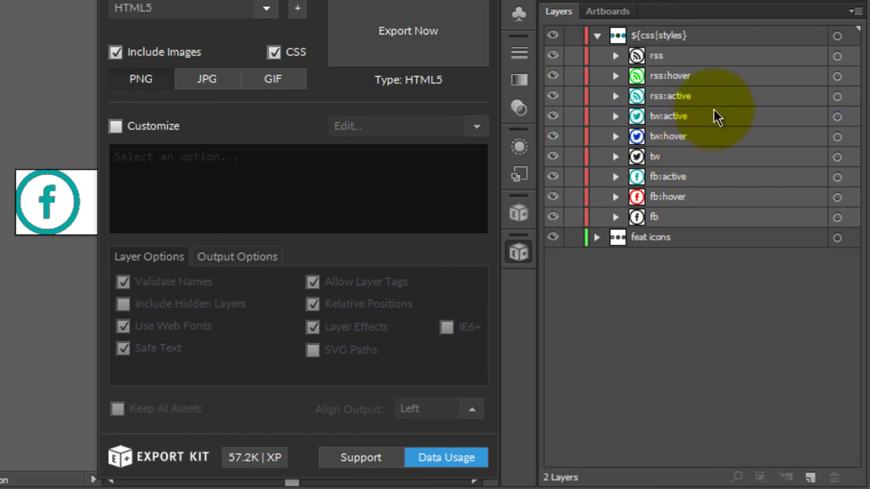
Restore an accidentally deleted rss layer, then stack rss:active, rss:hover, rss
{"action": "left_click", "coordinate": [677, 58]}
{"action": "key", "text": "Delete"}
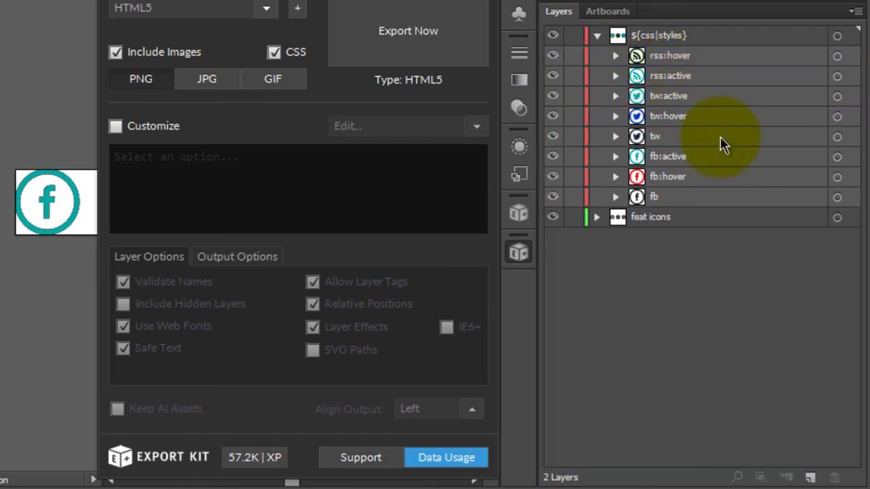
{"action": "key", "text": "ctrl+z"}
{"action": "left_click_drag", "start_coordinate": [668, 56], "coordinate": [685, 97]}
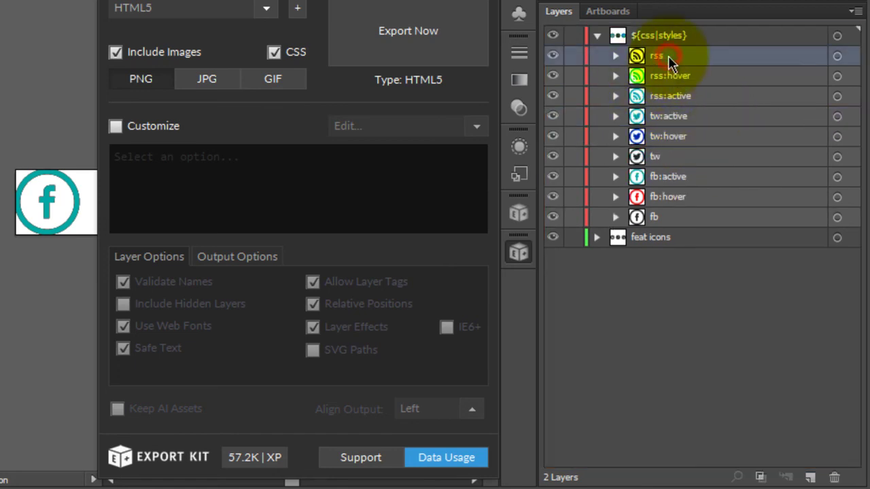
{"action": "left_click_drag", "start_coordinate": [741, 218], "coordinate": [741, 218]}
{"action": "left_click_drag", "start_coordinate": [734, 182], "coordinate": [733, 204]}
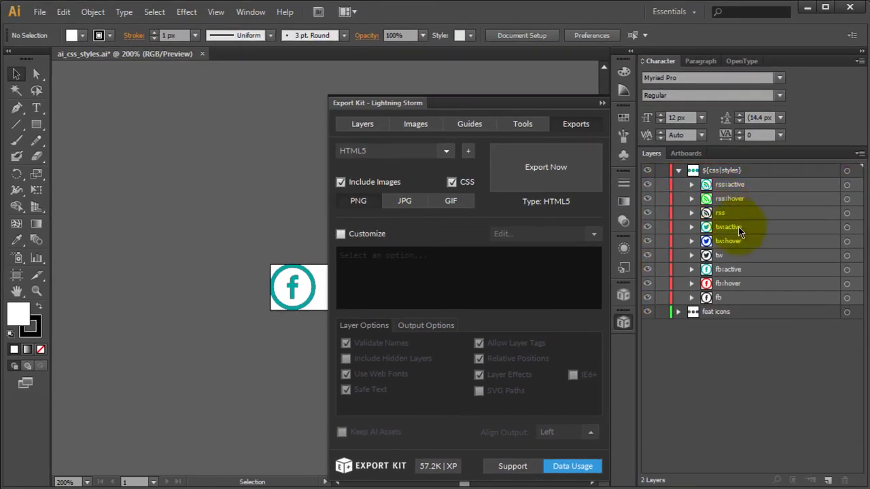
Re-export the reordered icon layers to HTML5 with Export Kit and dismiss the completion alert
{"action": "left_click", "coordinate": [772, 227]}
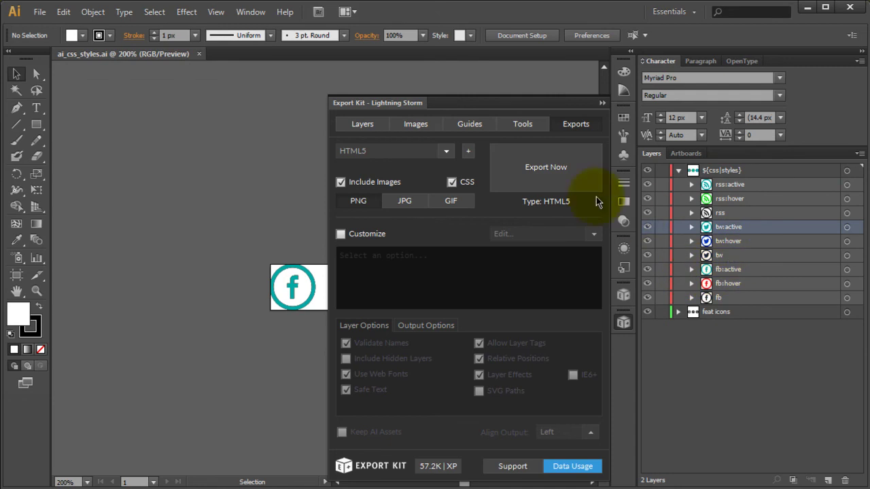
{"action": "left_click", "coordinate": [559, 158]}
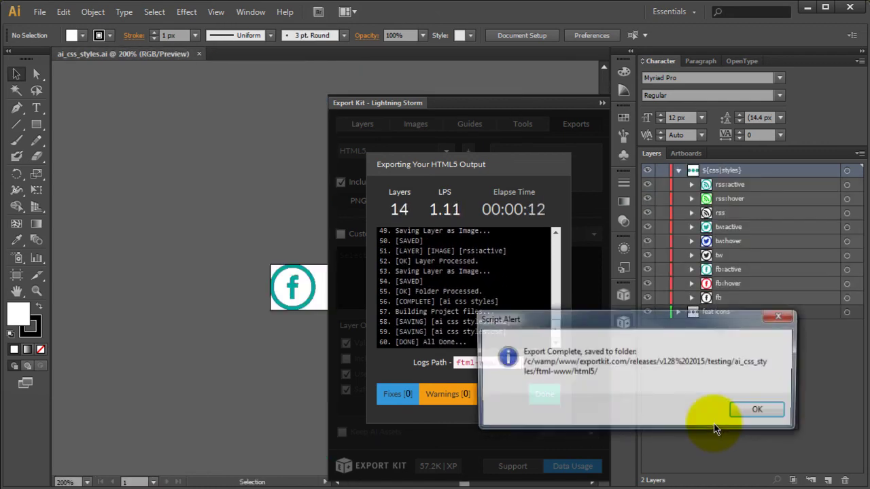
{"action": "left_click", "coordinate": [759, 425]}
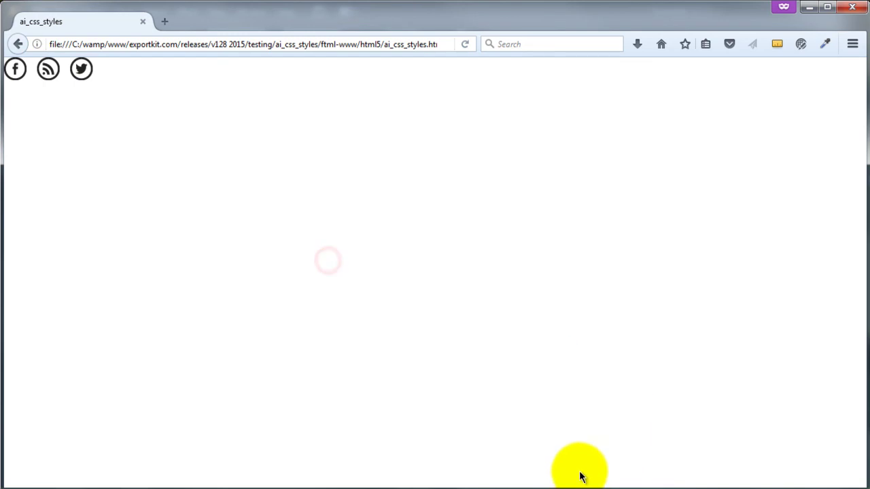
After checking the ai_css_styles page in Firefox, return to Illustrator
{"action": "key", "text": "alt+Tab"}
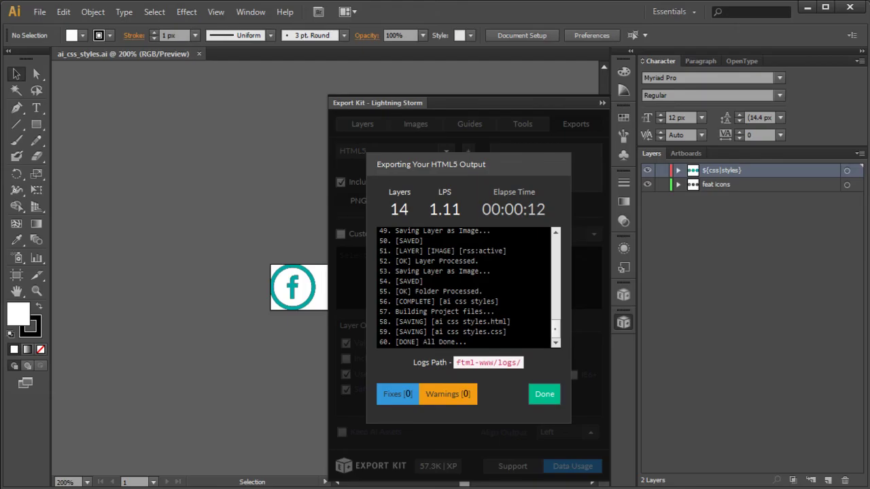
Close the export log and expand the ${css|styles} and feat icons layers to show their sublayers
{"action": "left_click", "coordinate": [552, 394]}
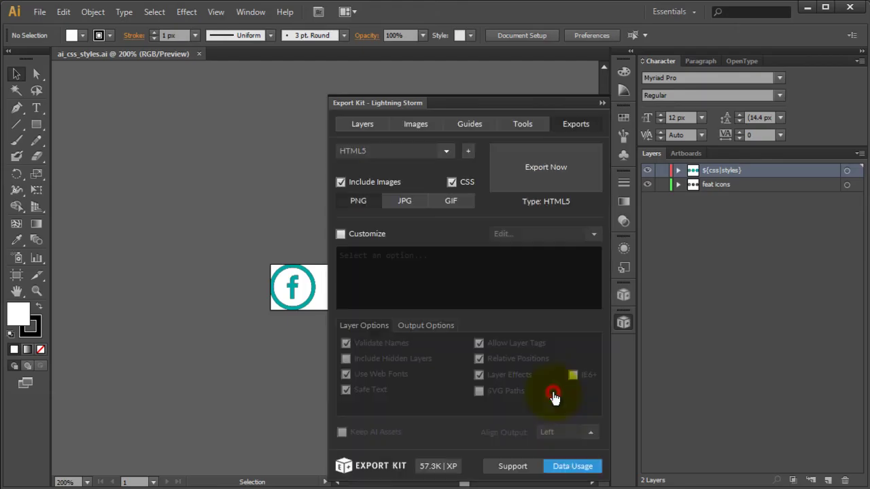
{"action": "left_click", "coordinate": [677, 171]}
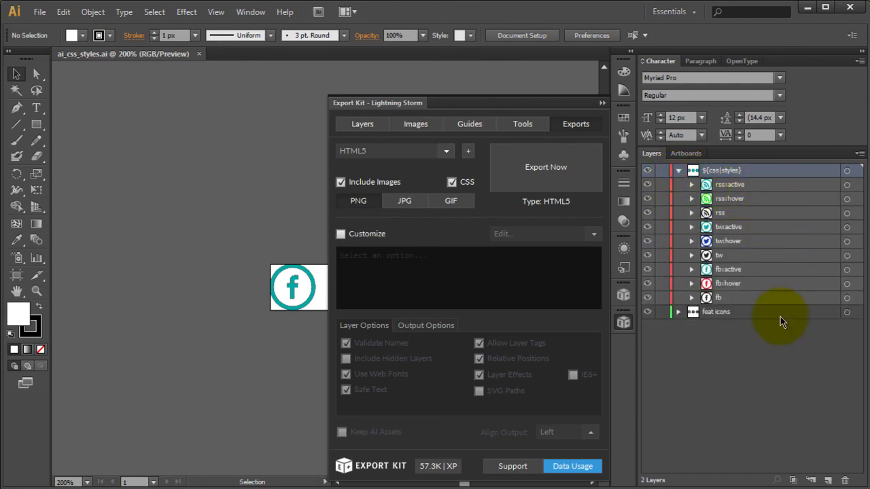
{"action": "left_click", "coordinate": [755, 298]}
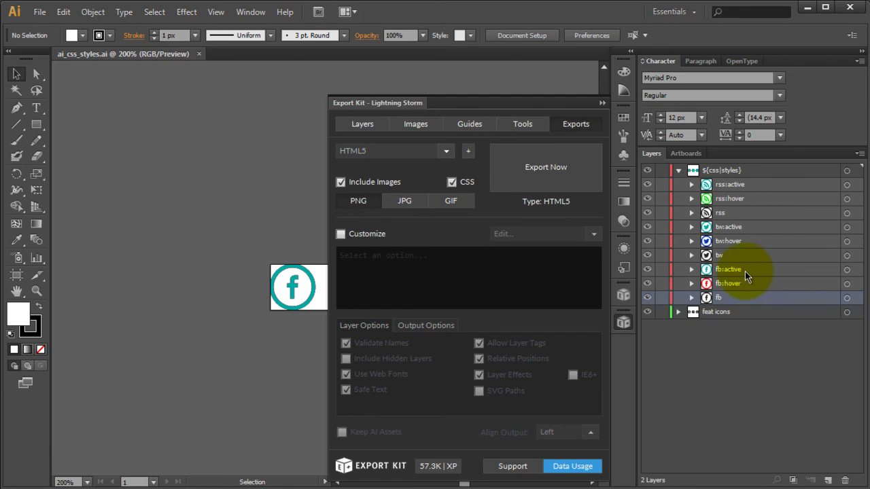
{"action": "left_click", "coordinate": [675, 315]}
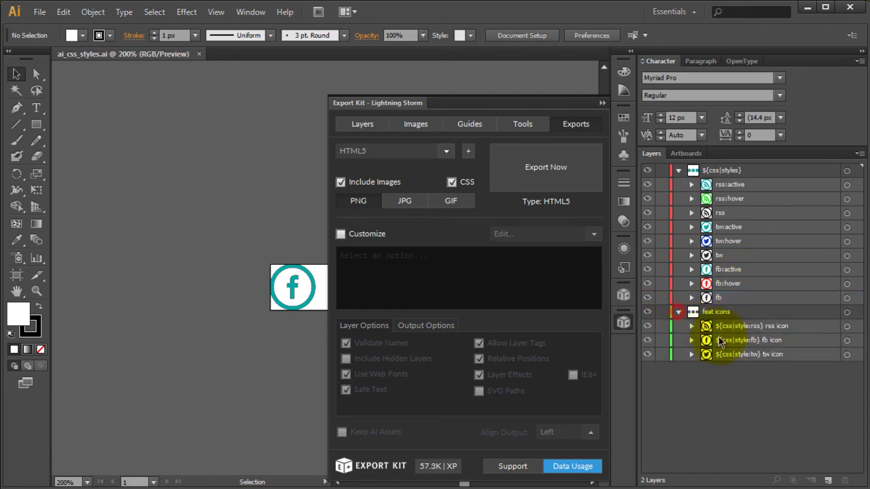
Collapse Export Kit and hide rss:active, tw:active and fb:active to preview the hover states
{"action": "left_click", "coordinate": [623, 324]}
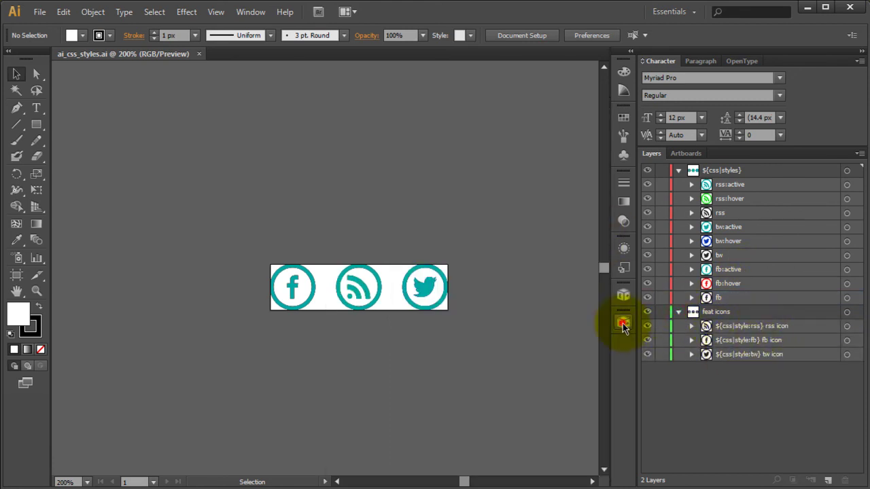
{"action": "left_click", "coordinate": [648, 184]}
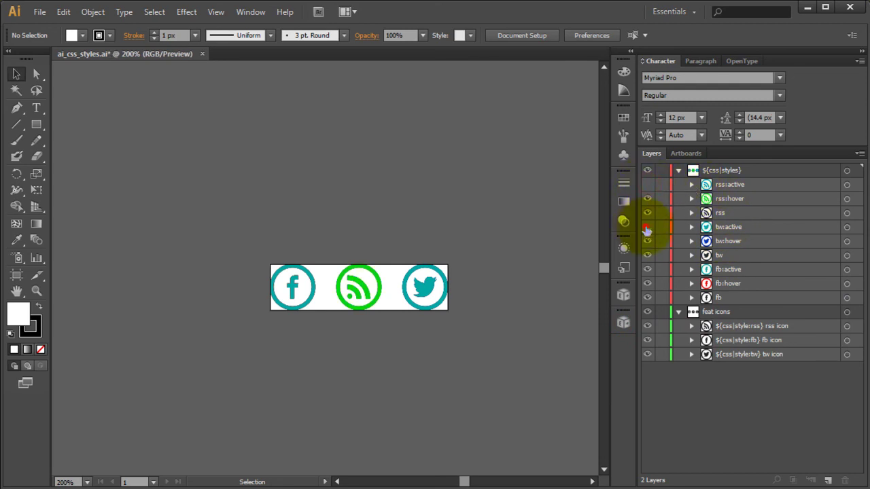
{"action": "left_click", "coordinate": [647, 226]}
{"action": "left_click", "coordinate": [647, 269]}
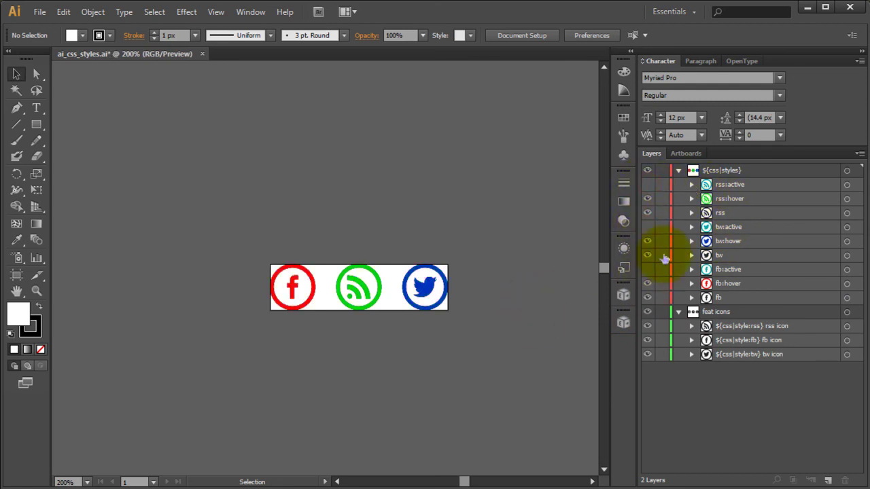
Hide the rss, tw and fb hover layers, then make fb:active visible again
{"action": "left_click", "coordinate": [647, 198]}
{"action": "left_click", "coordinate": [647, 241]}
{"action": "left_click", "coordinate": [647, 284]}
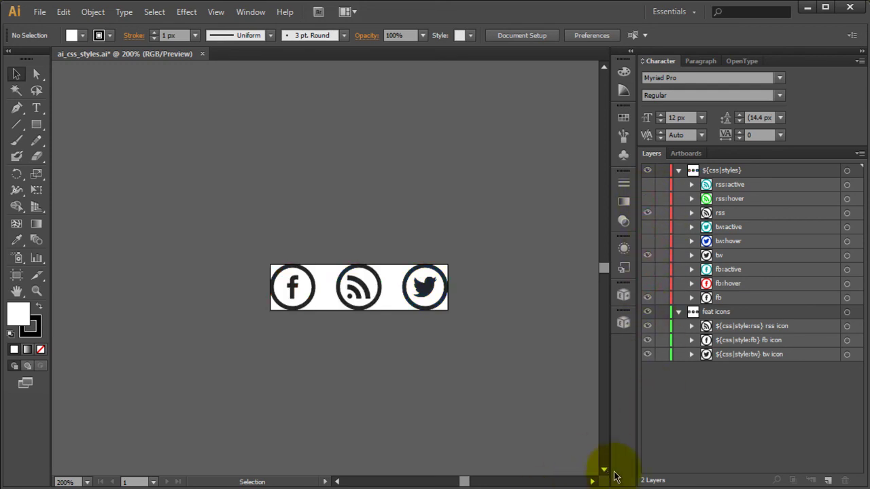
{"action": "left_click", "coordinate": [647, 269]}
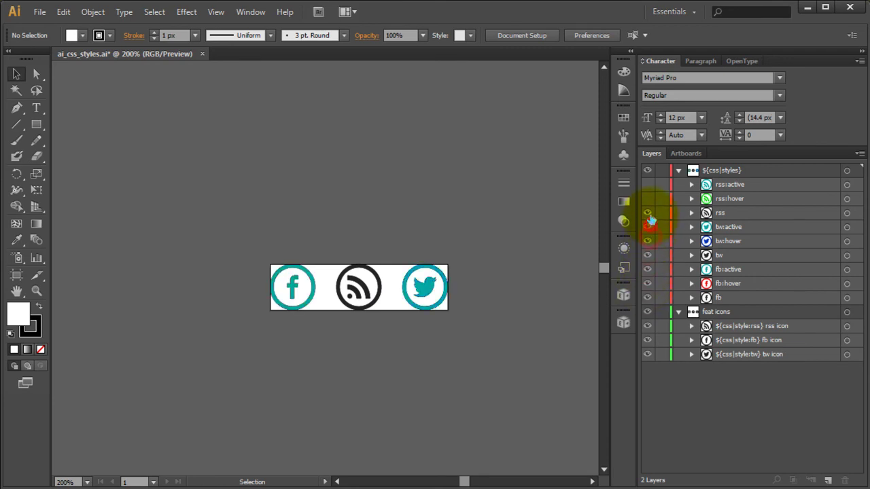